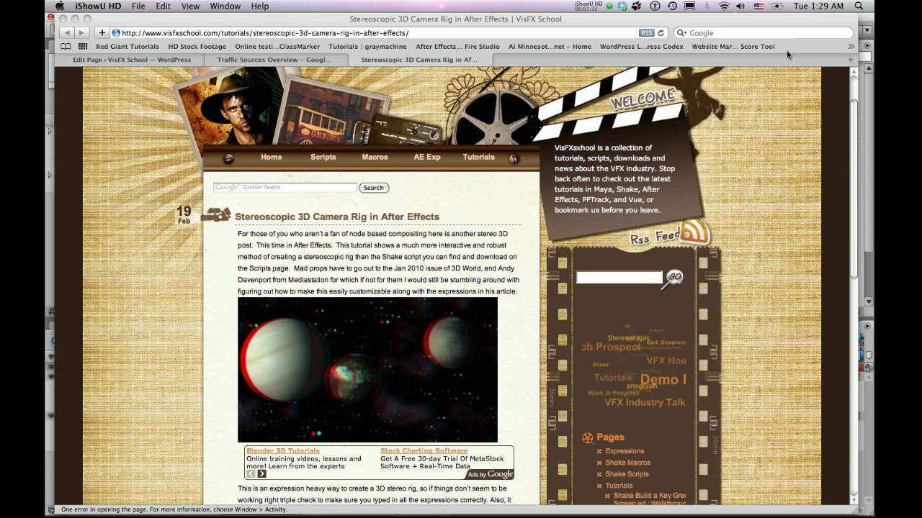
# Step: Switch to QuickTime Player and play STEREO_RIG.mov to preview the finished stereoscopic effect
pyautogui.press('super+Tab')
pyautogui.press('super+Tab')
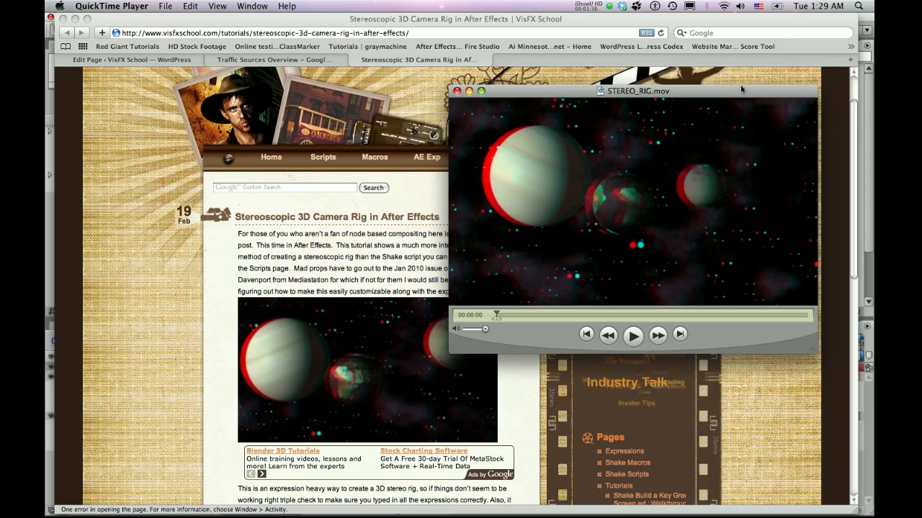
pyautogui.moveTo(736, 96); pyautogui.dragTo(501, 118)
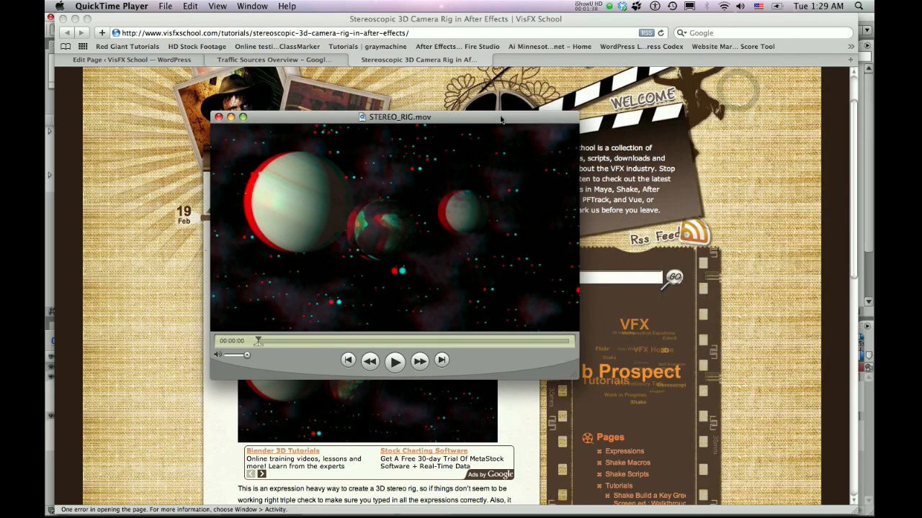
pyautogui.press('space')
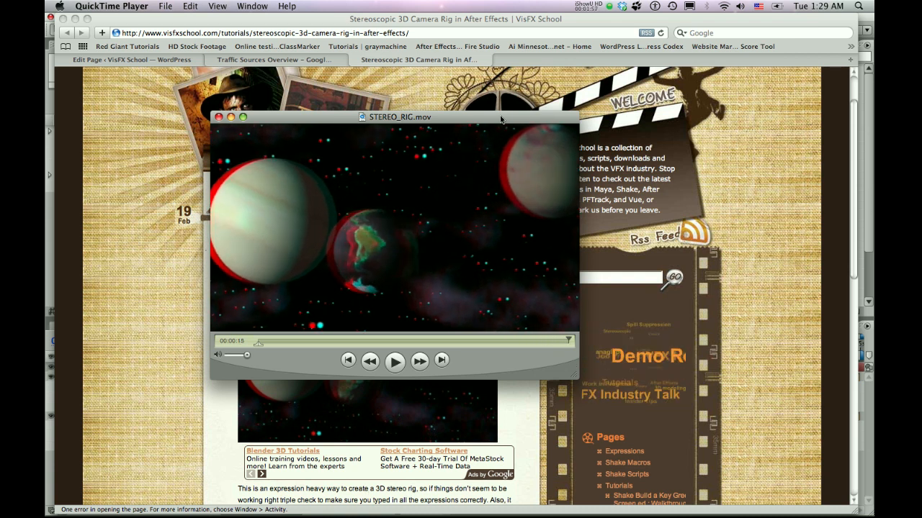
# Step: Open 3d_cam_rig_start.aep from the desktop folder 3D_cam_rig_project_files in After Effects, saving the changes to 3d_cam_rig_final.aep
pyautogui.press('super+Tab')
pyautogui.press('super+Tab')
pyautogui.press('super+Tab')
pyautogui.press('super+Tab')
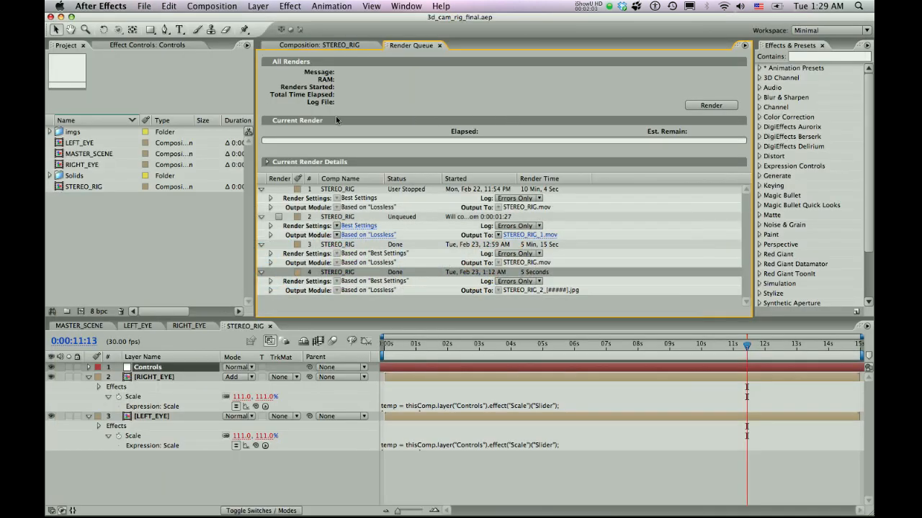
pyautogui.press('F11')
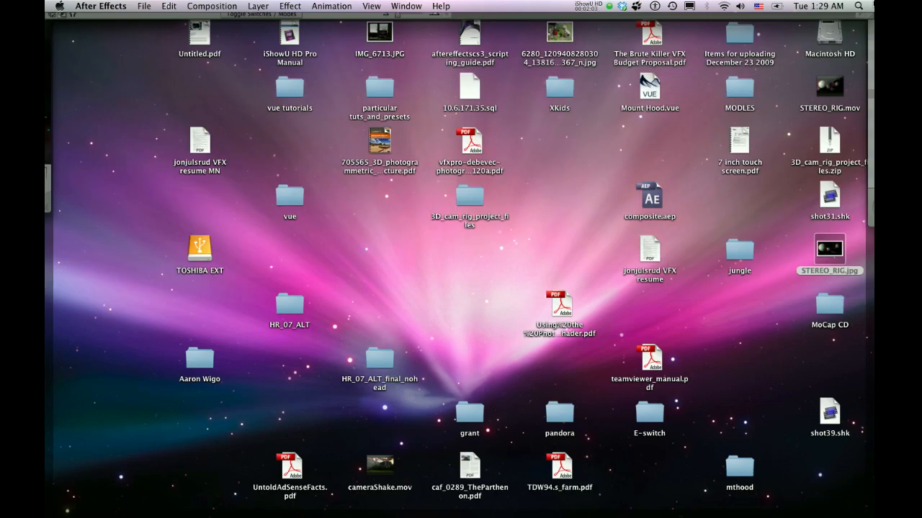
pyautogui.doubleClick(474, 207)
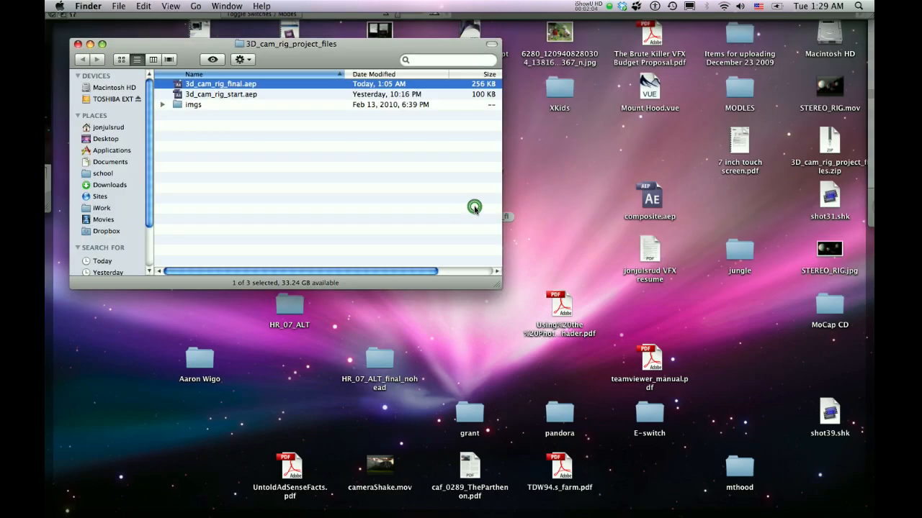
pyautogui.doubleClick(227, 94)
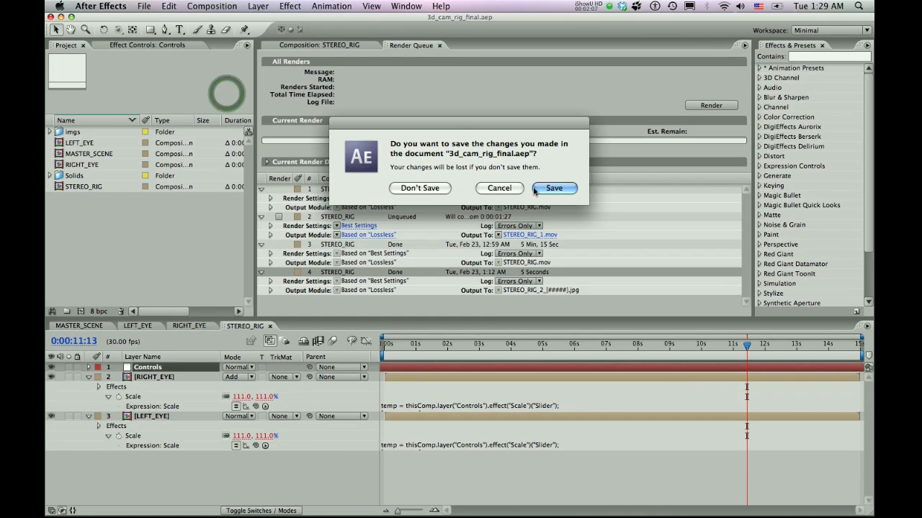
pyautogui.click(563, 188)
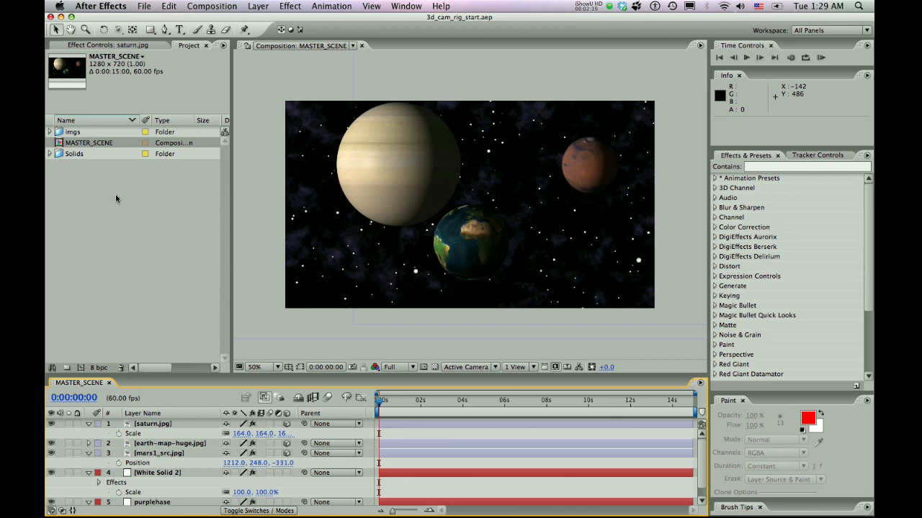
# Step: Collapse the expanded properties of all five layers in the MASTER_SCENE composition
pyautogui.click(89, 424)
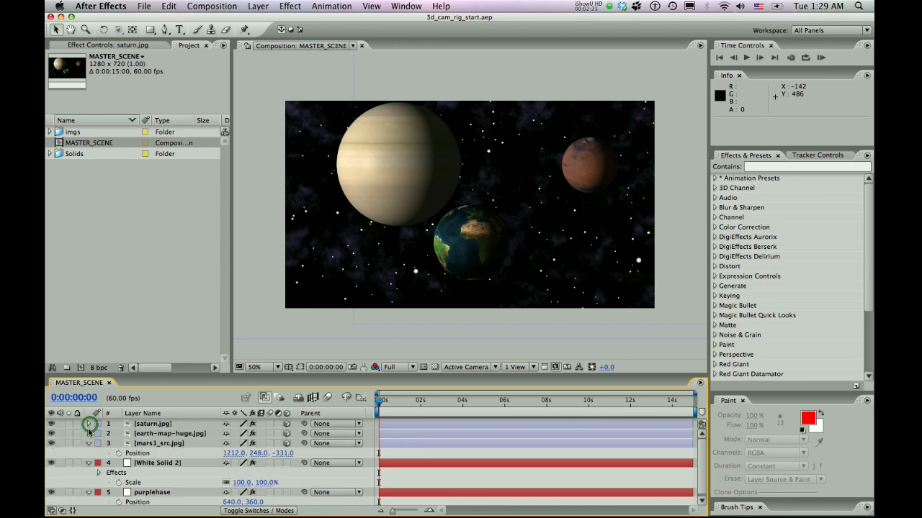
pyautogui.click(89, 434)
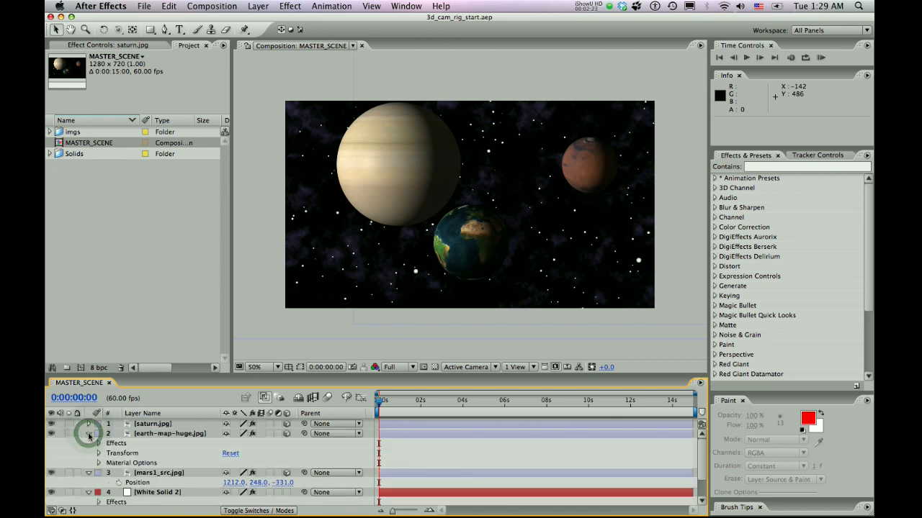
pyautogui.click(88, 434)
pyautogui.click(88, 444)
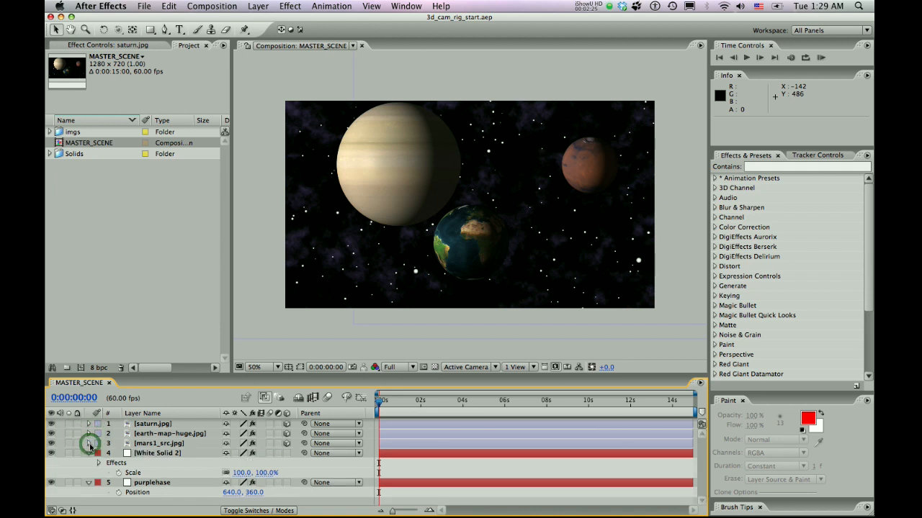
pyautogui.click(88, 454)
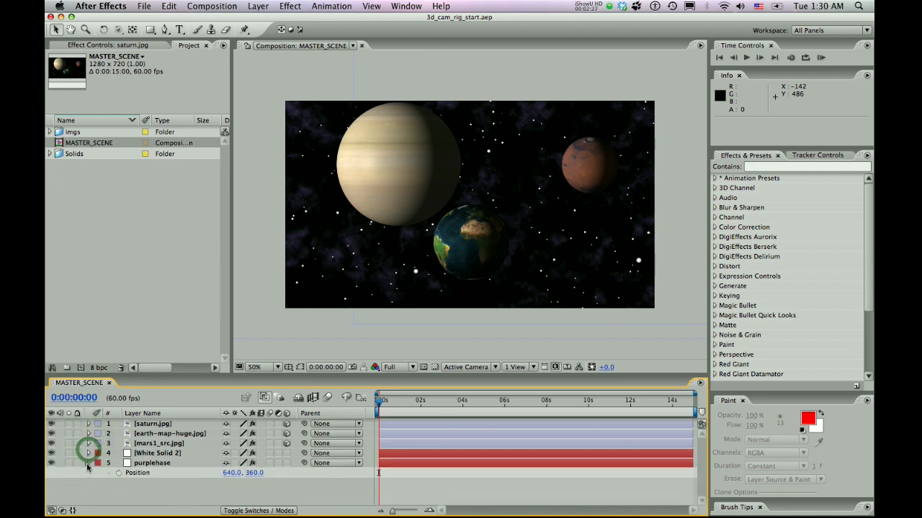
pyautogui.click(88, 463)
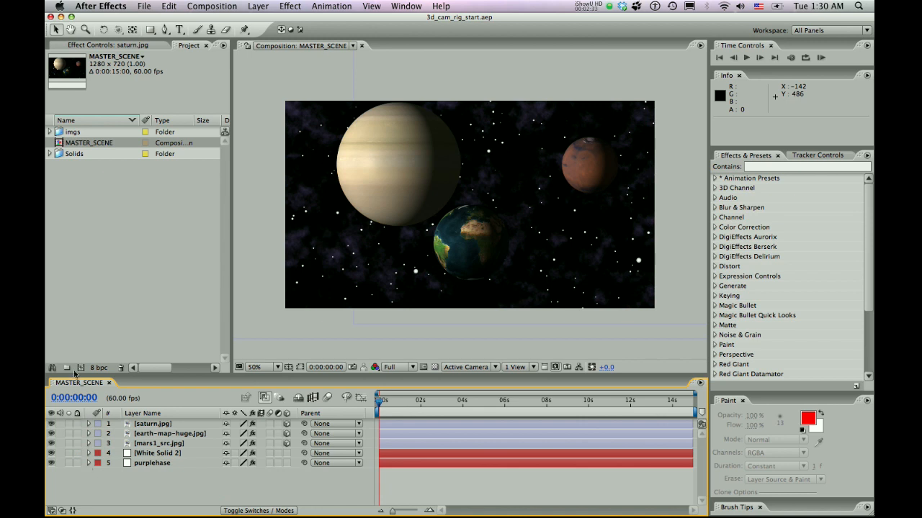
# Step: Create a 1280 x 720 composition named RIGHT_EYE at 30 fps with a 15-second duration
pyautogui.press('super+n')
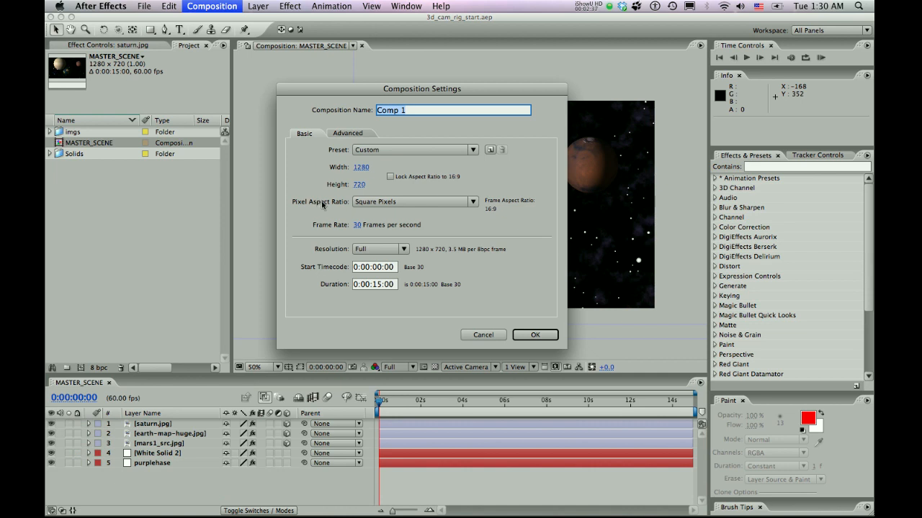
pyautogui.write('RIGHT_EYE')
pyautogui.press('Return')
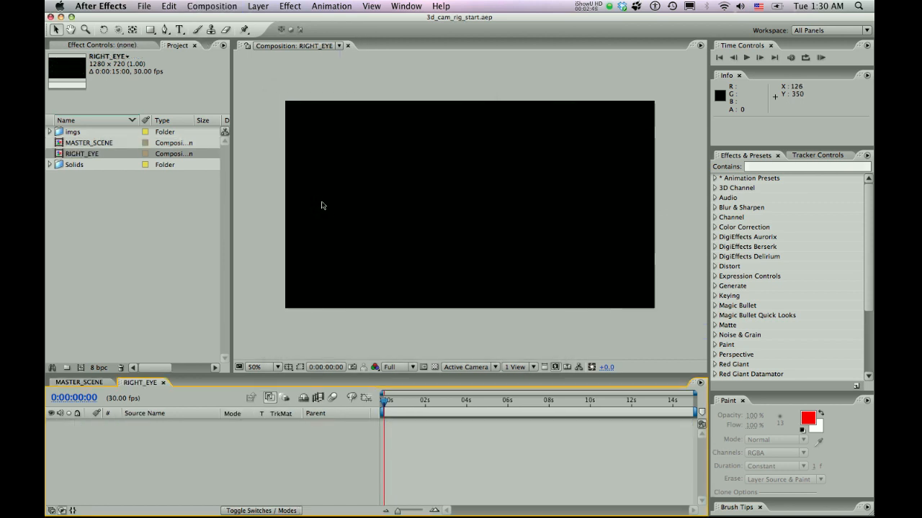
# Step: Create a second composition named LEFT_EYE with the same 1280 x 720, 30 fps, 15-second settings
pyautogui.press('super+n')
pyautogui.write('LEFT_E')
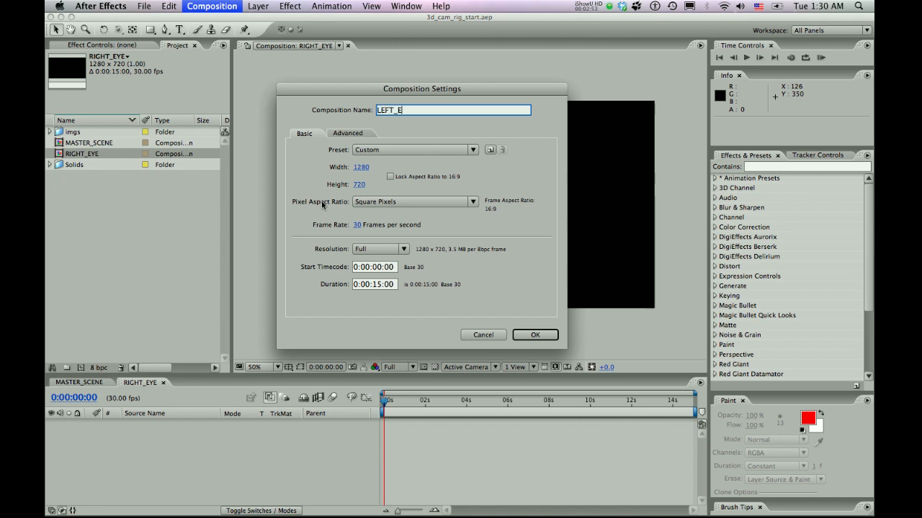
pyautogui.write('YE')
pyautogui.press('Return')
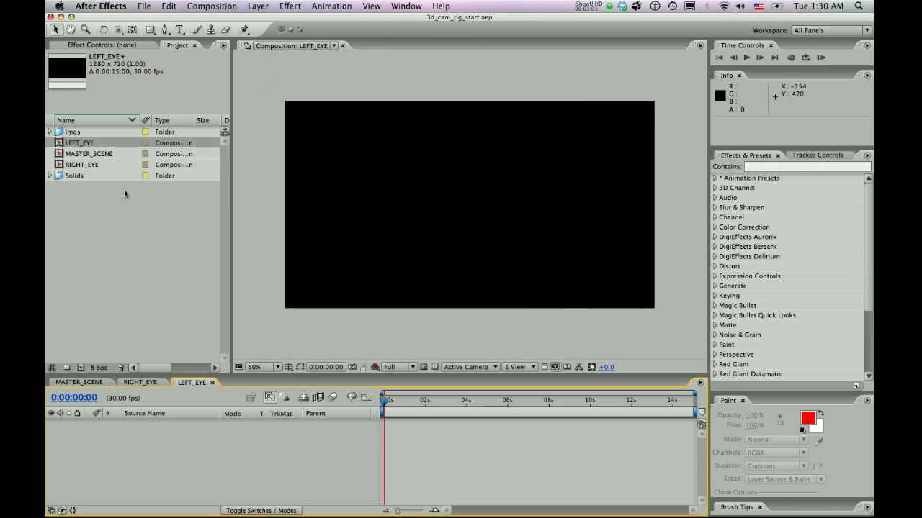
# Step: Place the MASTER_SCENE composition as a layer in both the LEFT_EYE and RIGHT_EYE compositions
pyautogui.click(94, 154)
pyautogui.moveTo(93, 154); pyautogui.dragTo(160, 429)
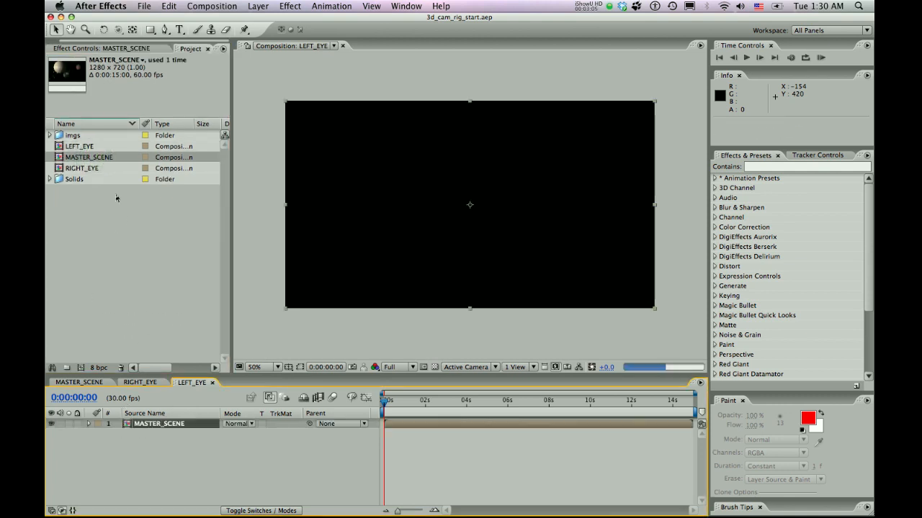
pyautogui.click(147, 382)
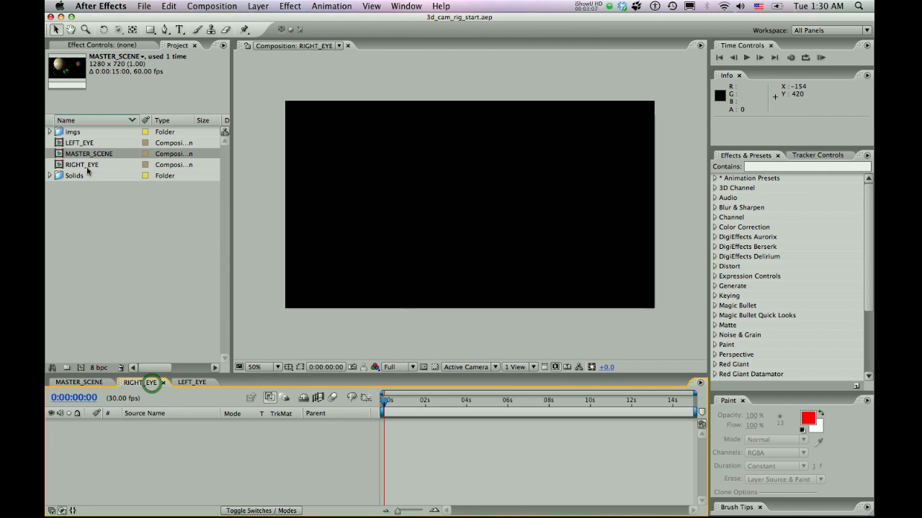
pyautogui.moveTo(86, 154); pyautogui.dragTo(167, 469)
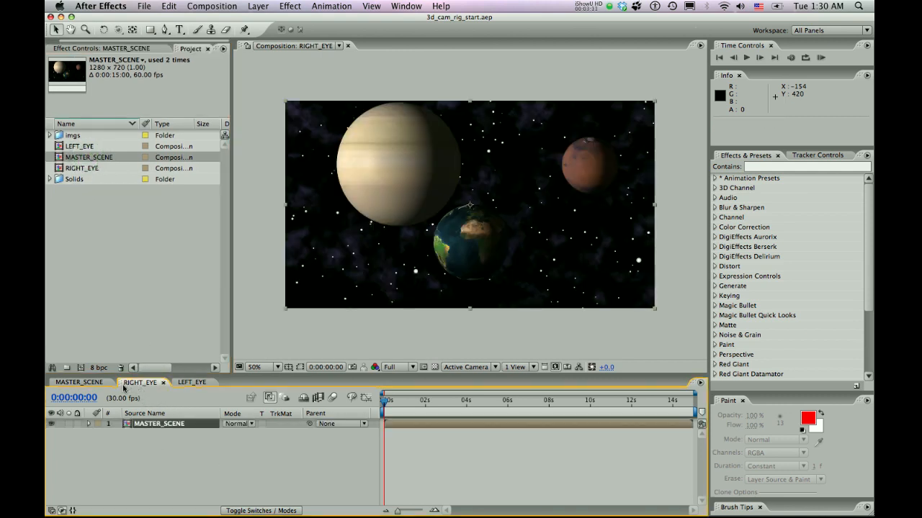
pyautogui.click(191, 383)
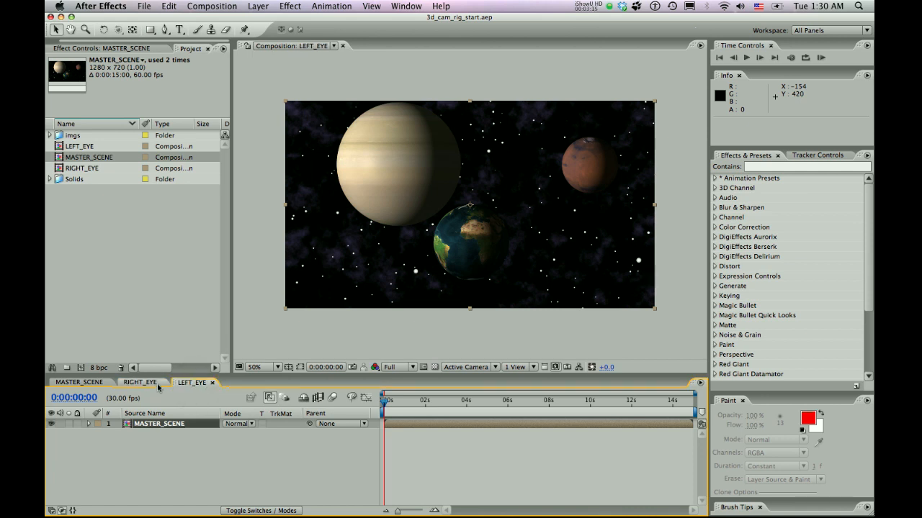
# Step: Show the layer switches and make the MASTER_SCENE layer 3D in the RIGHT_EYE and LEFT_EYE compositions
pyautogui.click(157, 382)
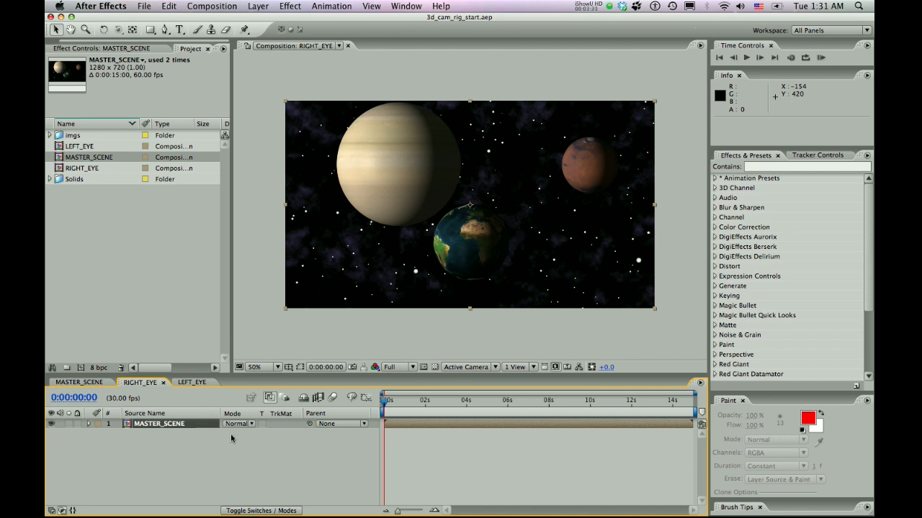
pyautogui.click(258, 511)
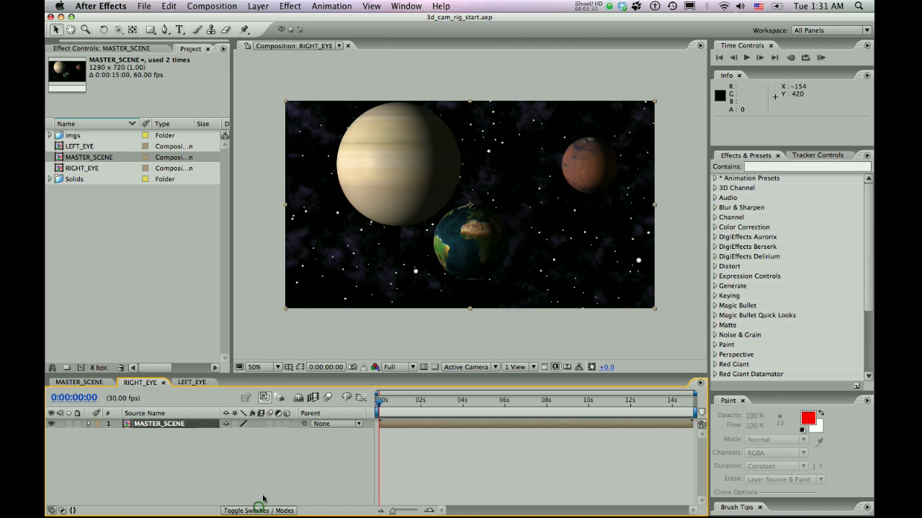
pyautogui.click(202, 383)
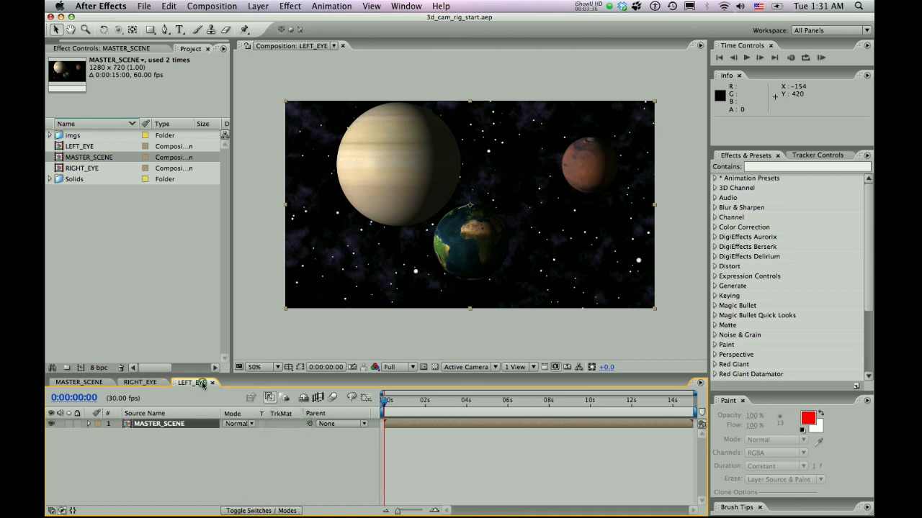
pyautogui.click(275, 510)
pyautogui.click(286, 424)
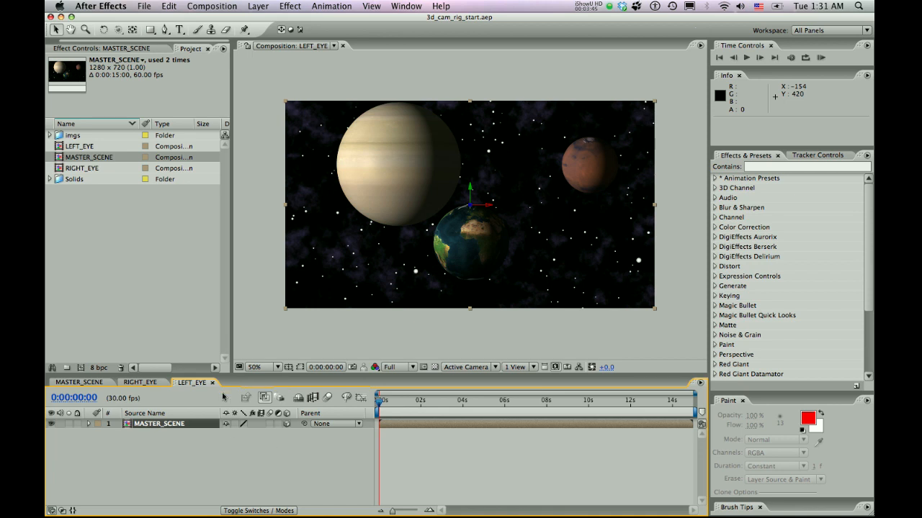
pyautogui.click(254, 510)
pyautogui.click(254, 510)
pyautogui.click(254, 510)
pyautogui.click(254, 511)
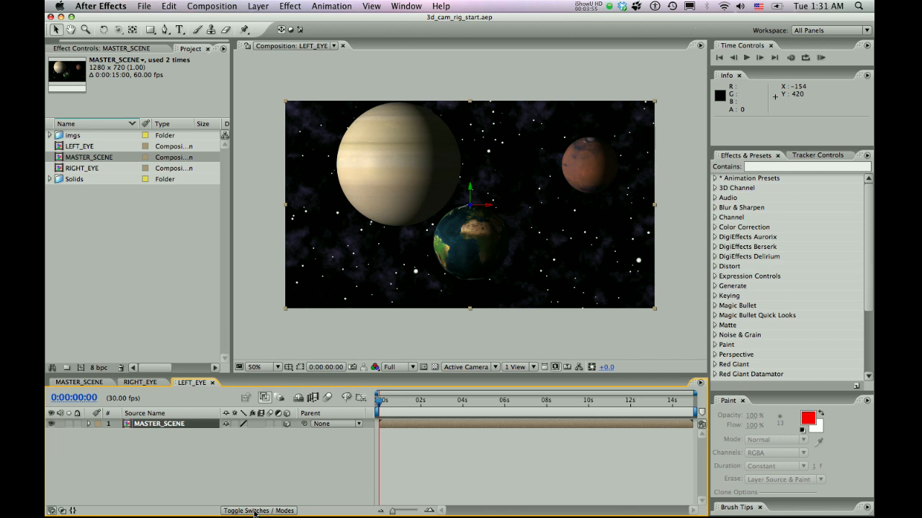
# Step: Add a camera with the 35mm preset to the LEFT_EYE composition and name it Left_Cam
pyautogui.click(245, 462)
pyautogui.click(353, 4)
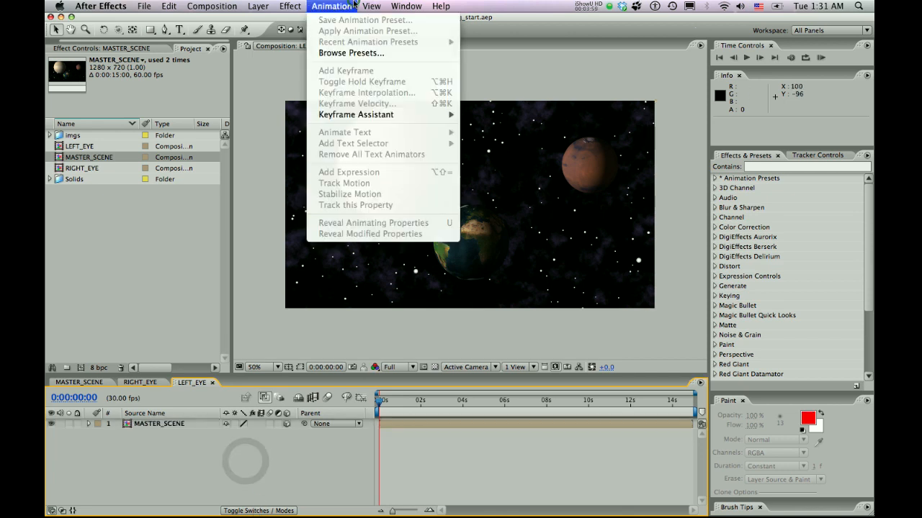
pyautogui.moveTo(258, 6)
pyautogui.moveTo(278, 20)
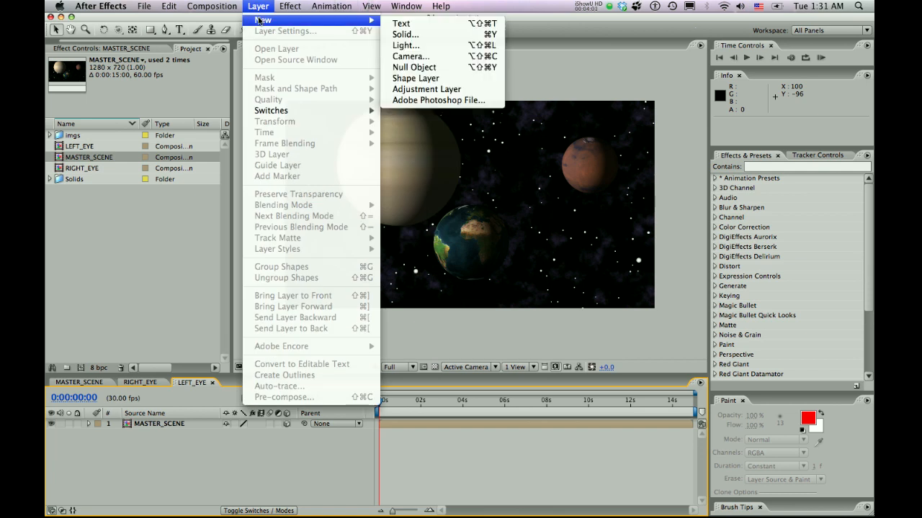
pyautogui.click(419, 64)
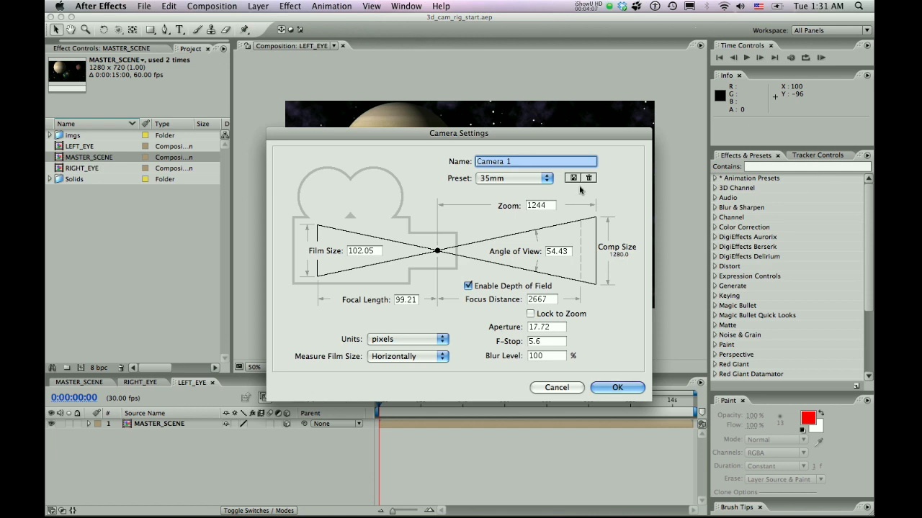
pyautogui.click(546, 178)
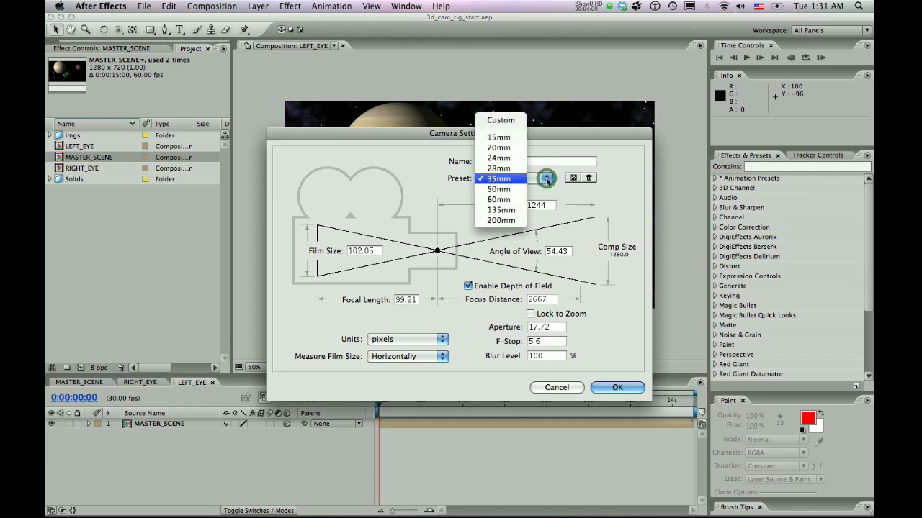
pyautogui.click(628, 211)
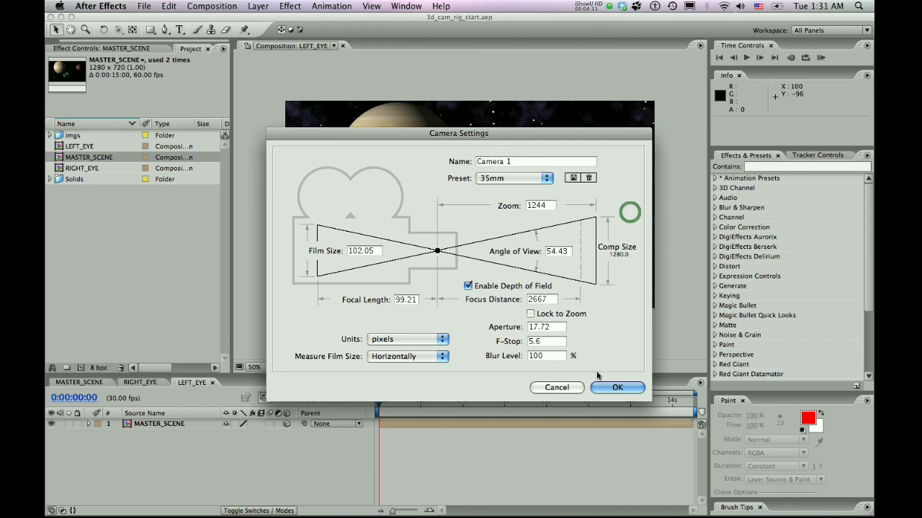
pyautogui.click(552, 165)
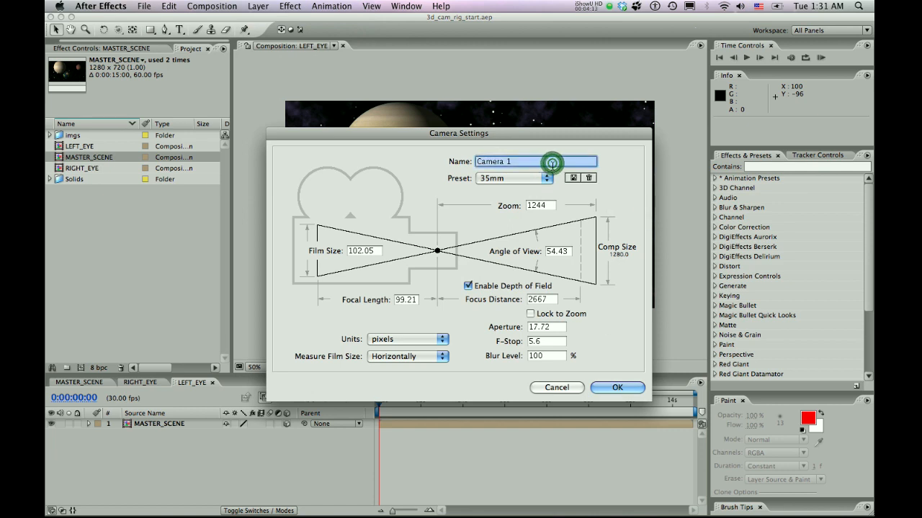
pyautogui.press('BackSpace')
pyautogui.write('L')
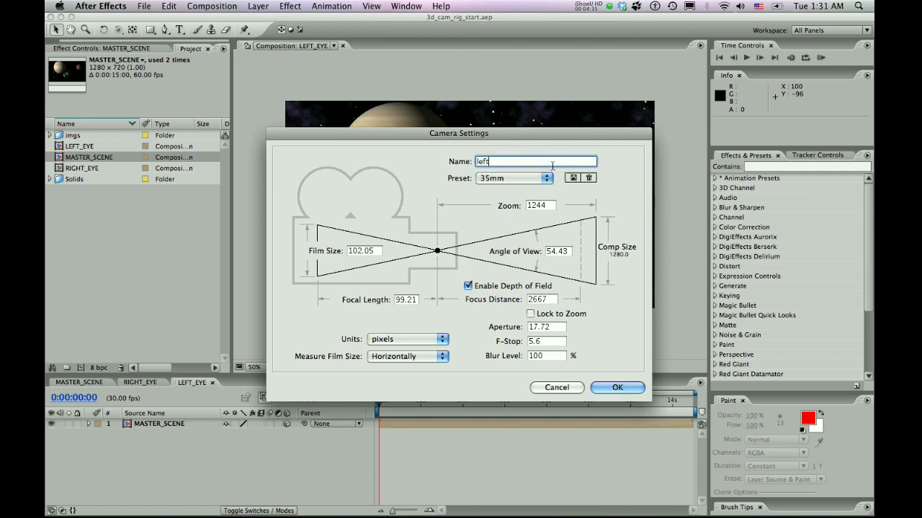
pyautogui.press('BackSpace')
pyautogui.write('Left_Cam')
pyautogui.press('Return')
# Step: Add a camera with the 35mm preset to the RIGHT_EYE composition and name it Right_Cam
pyautogui.click(140, 382)
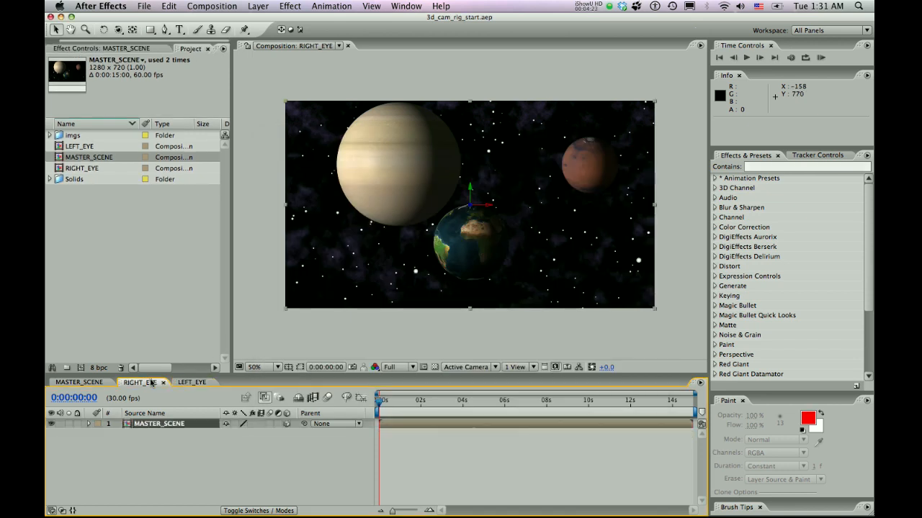
pyautogui.click(258, 6)
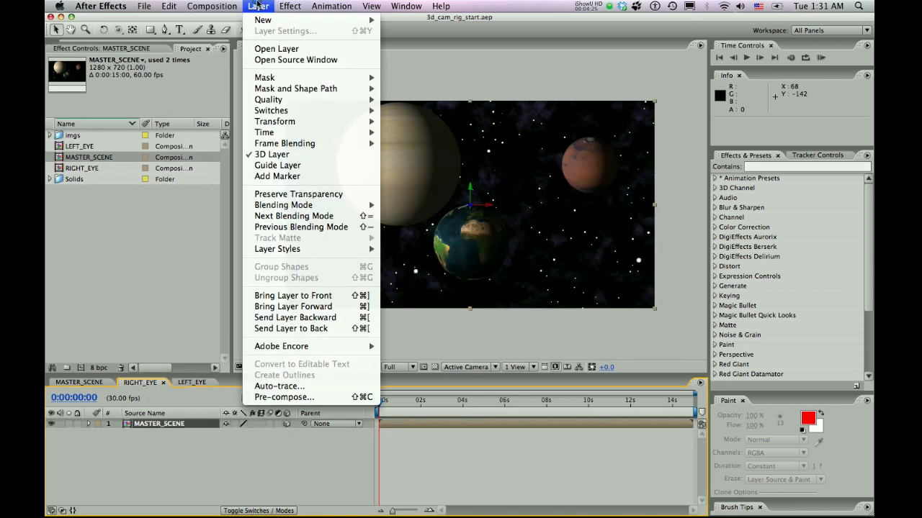
pyautogui.moveTo(262, 21)
pyautogui.click(411, 57)
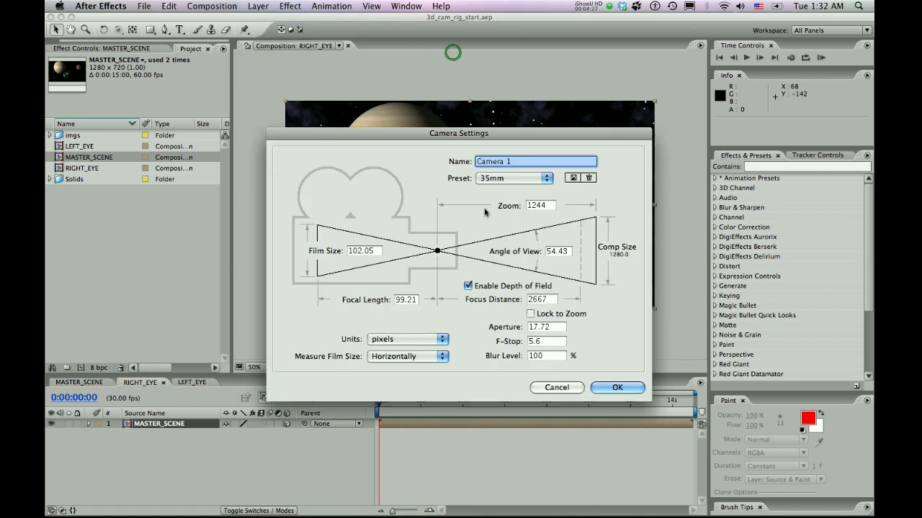
pyautogui.press('BackSpace')
pyautogui.write('Righ')
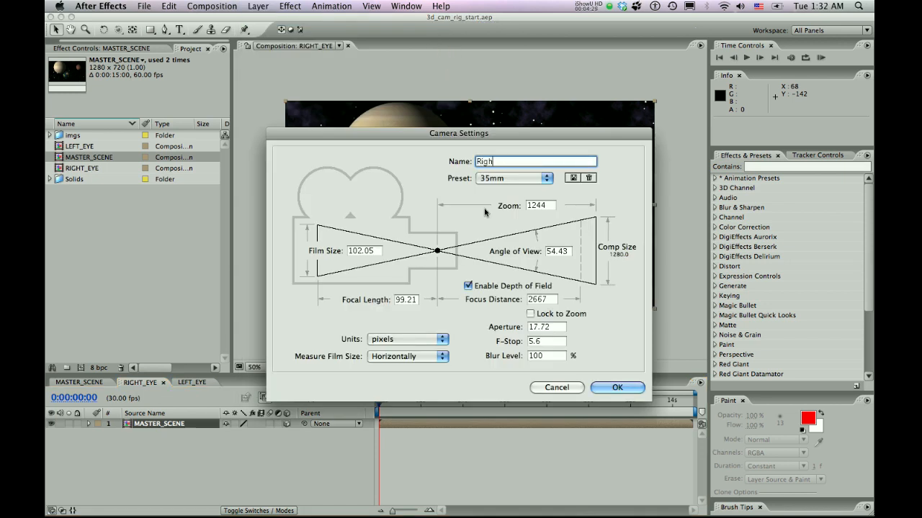
pyautogui.write('t_Cam')
pyautogui.press('Return')
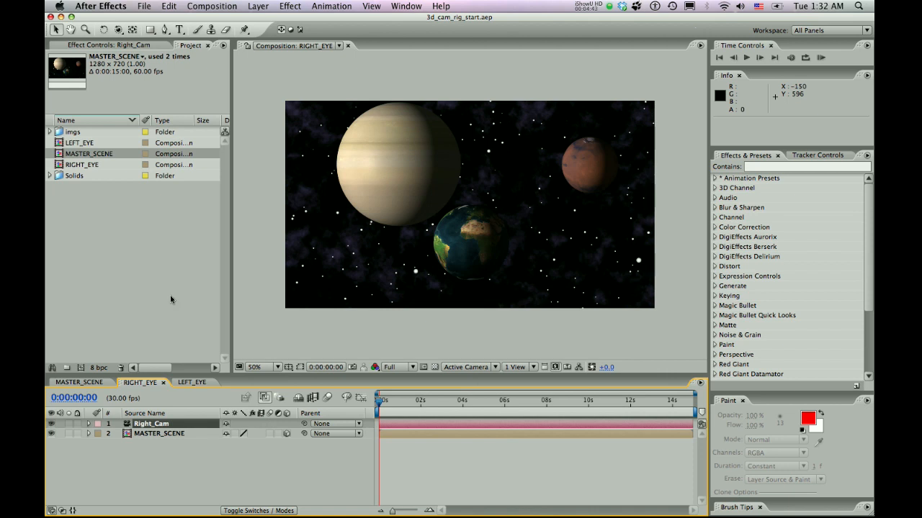
# Step: Create a new composition named STEREO_RIG at 1280 x 720, 30 fps, with a 15-second duration
pyautogui.press('super+n')
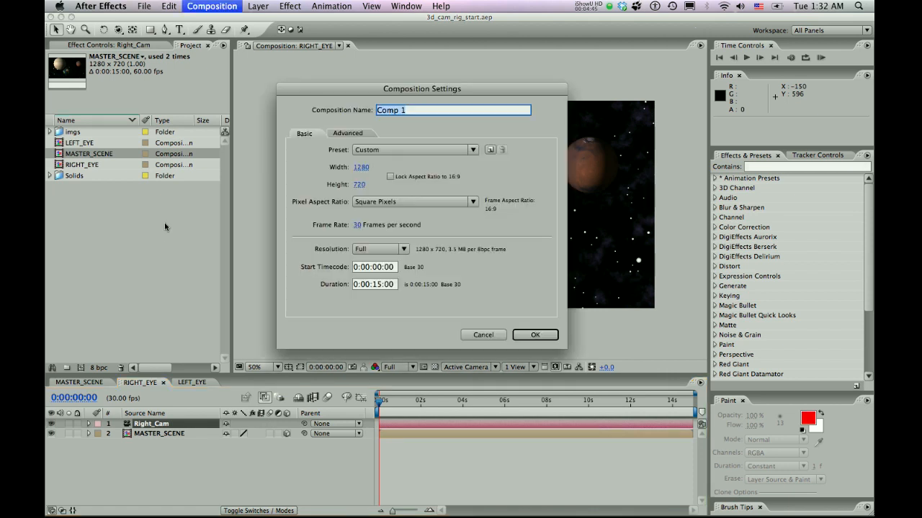
pyautogui.write('STEREO_RIG')
pyautogui.press('Return')
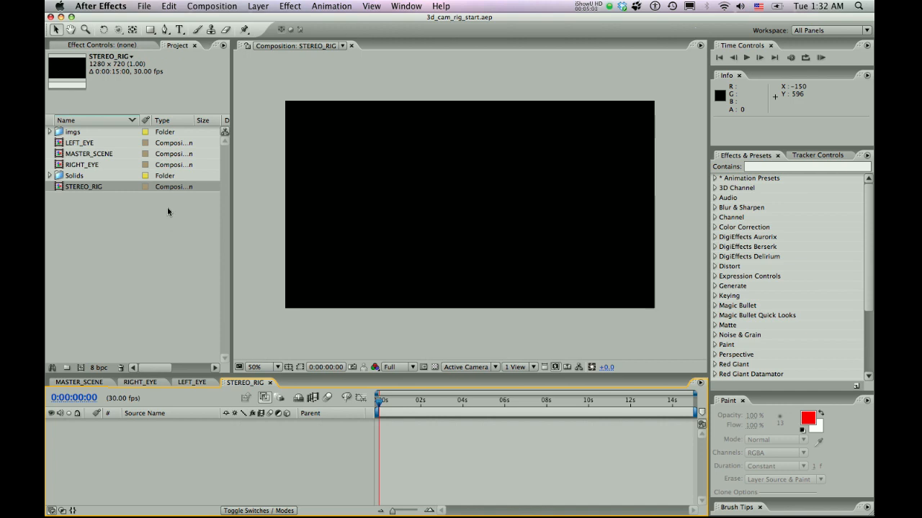
# Step: Place the RIGHT_EYE and LEFT_EYE compositions as layers in STEREO_RIG, with RIGHT_EYE above LEFT_EYE
pyautogui.click(92, 165)
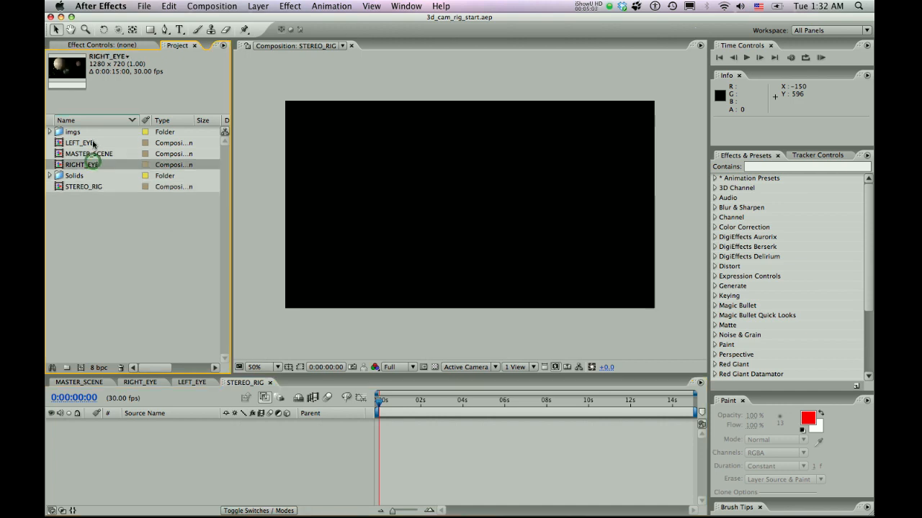
pyautogui.keyDown('shift'); pyautogui.click(93, 143); pyautogui.keyUp('shift')
pyautogui.moveTo(93, 142); pyautogui.dragTo(167, 459)
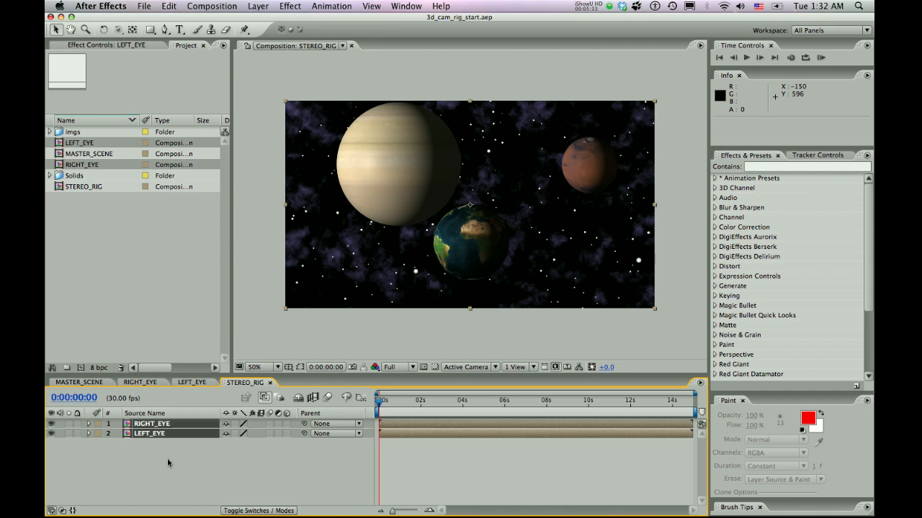
pyautogui.click(90, 445)
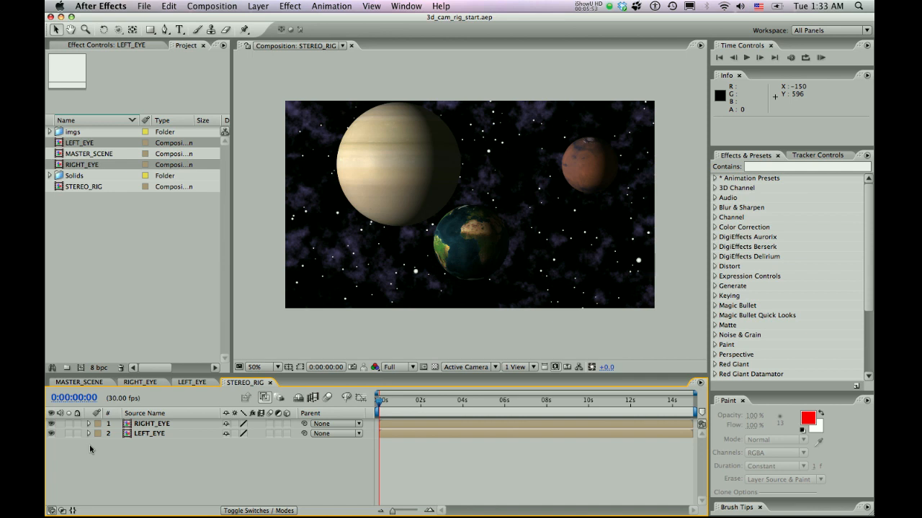
# Step: Apply the Shift Channels effect to the RIGHT_EYE layer and set Take Red From to Full Off
pyautogui.click(142, 423)
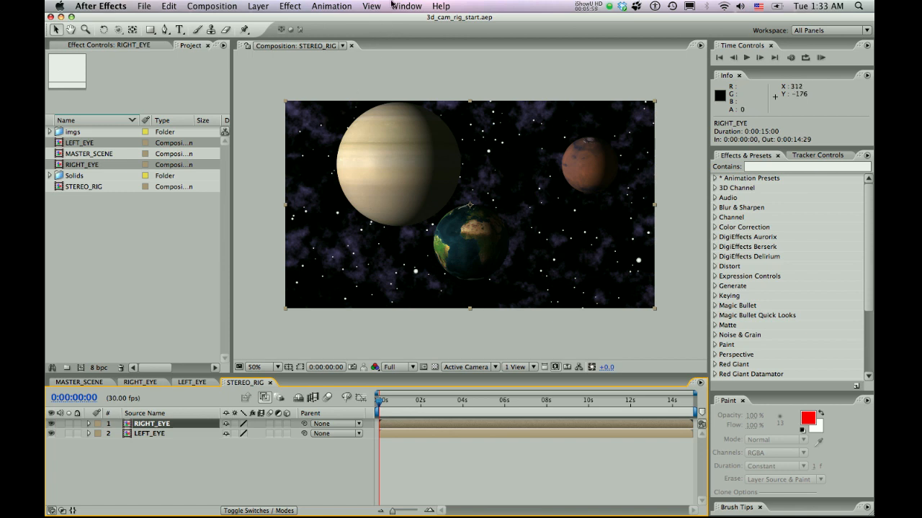
pyautogui.click(291, 6)
pyautogui.moveTo(300, 65)
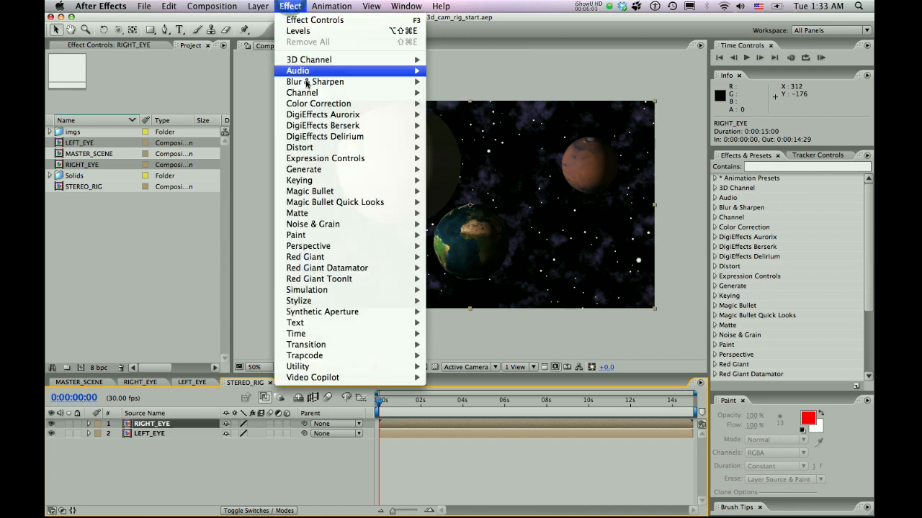
pyautogui.moveTo(318, 96)
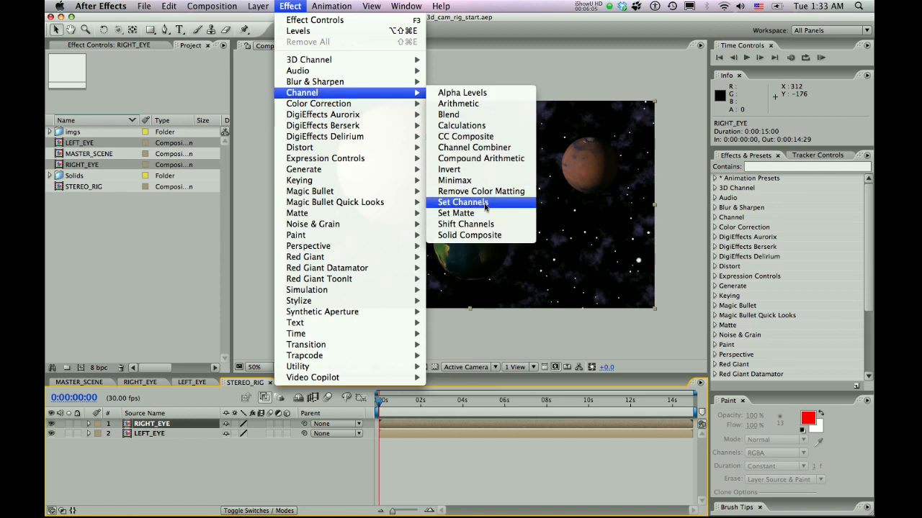
pyautogui.click(488, 224)
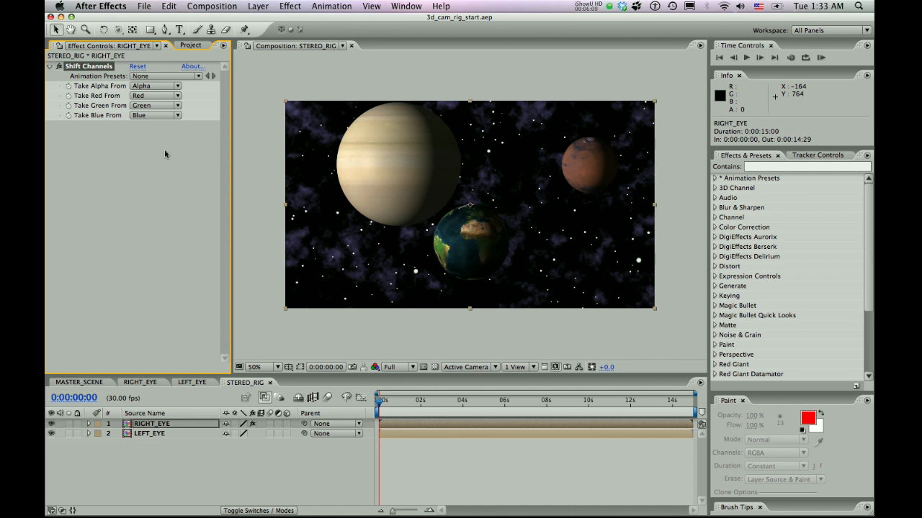
pyautogui.click(173, 95)
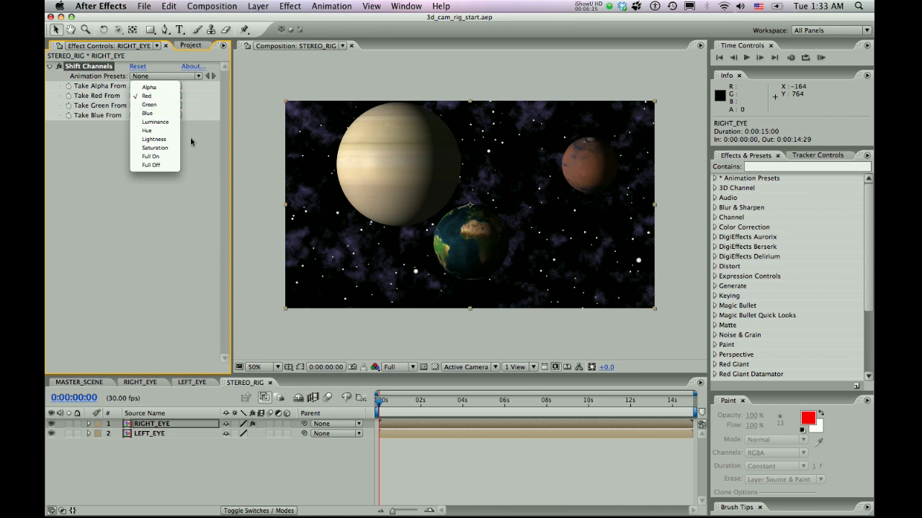
pyautogui.click(173, 165)
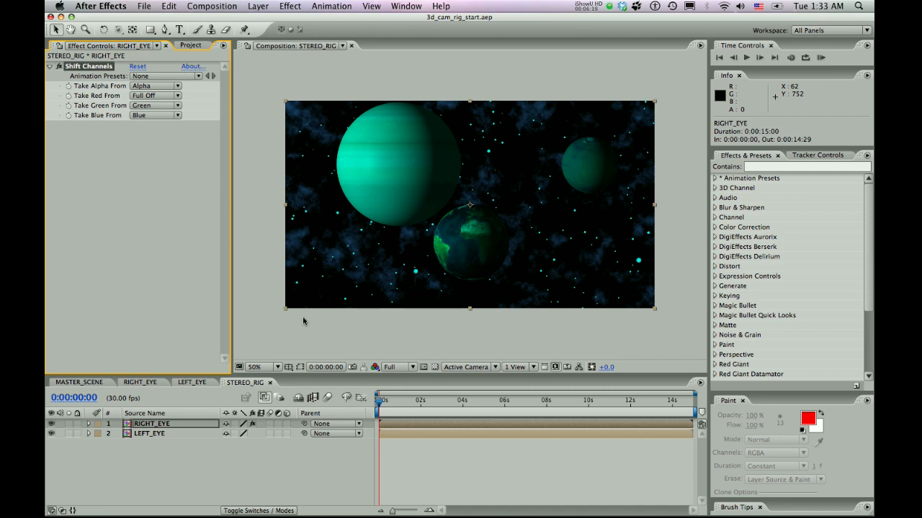
# Step: Apply Shift Channels to the LEFT_EYE layer and set Take Green From and Take Blue From to Full Off
pyautogui.click(178, 432)
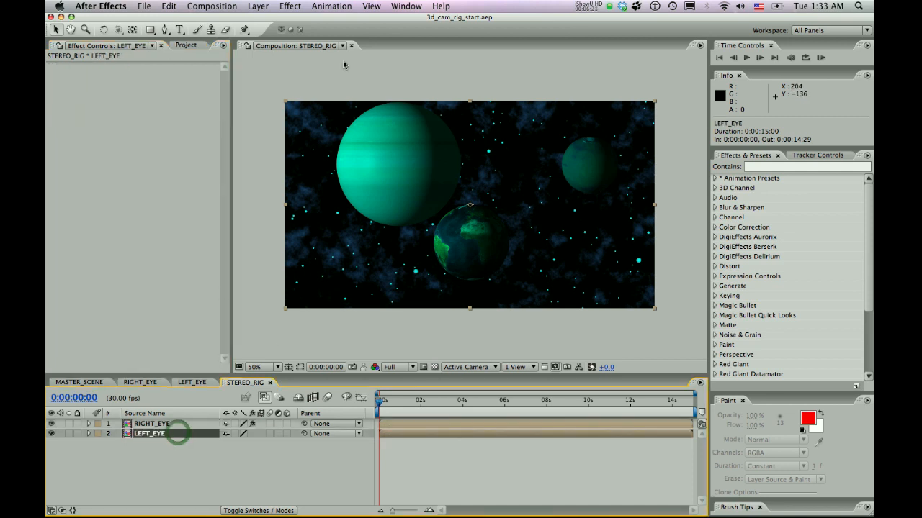
pyautogui.click(291, 6)
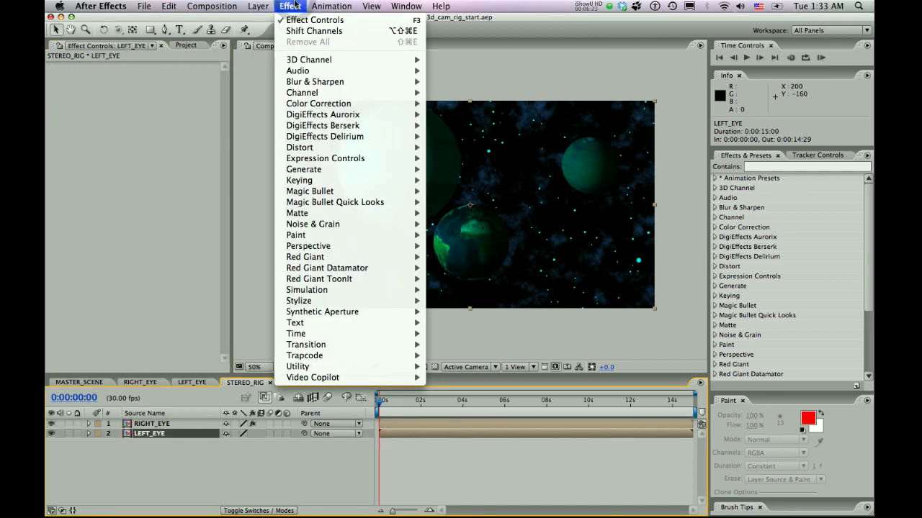
pyautogui.click(314, 31)
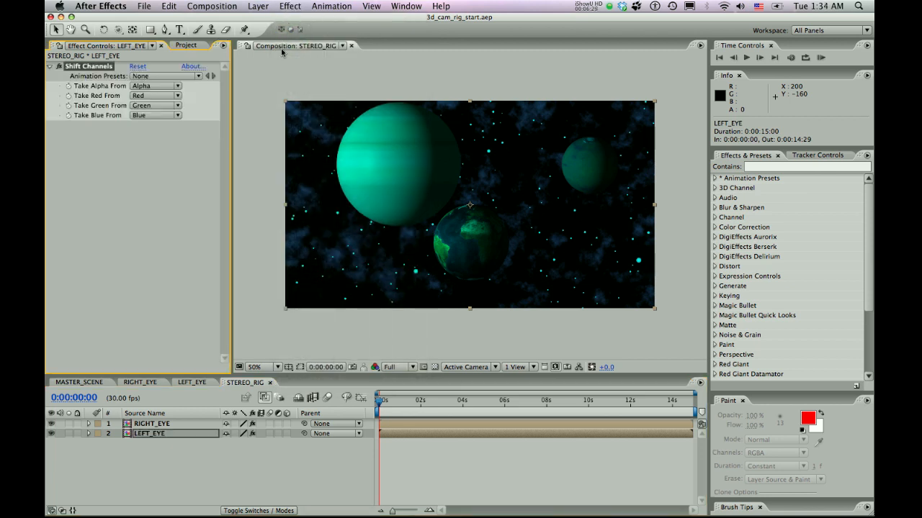
pyautogui.click(177, 105)
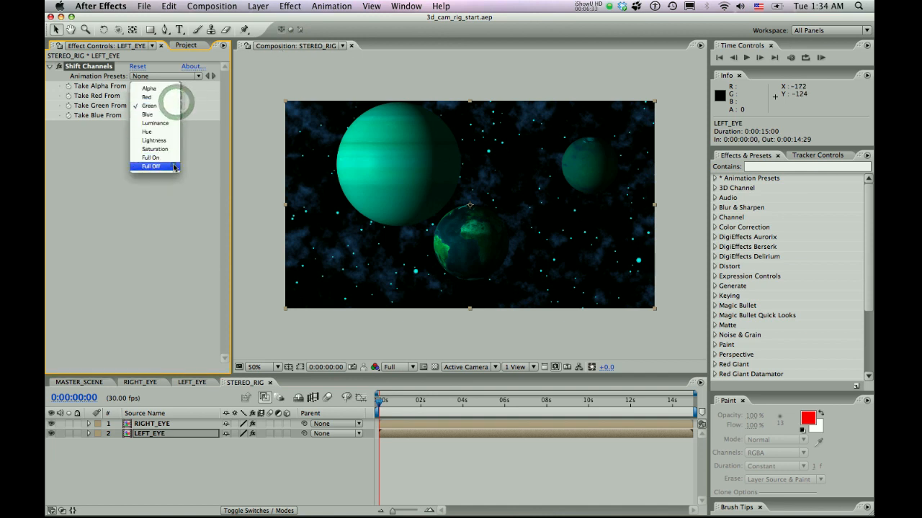
pyautogui.click(174, 167)
pyautogui.click(173, 115)
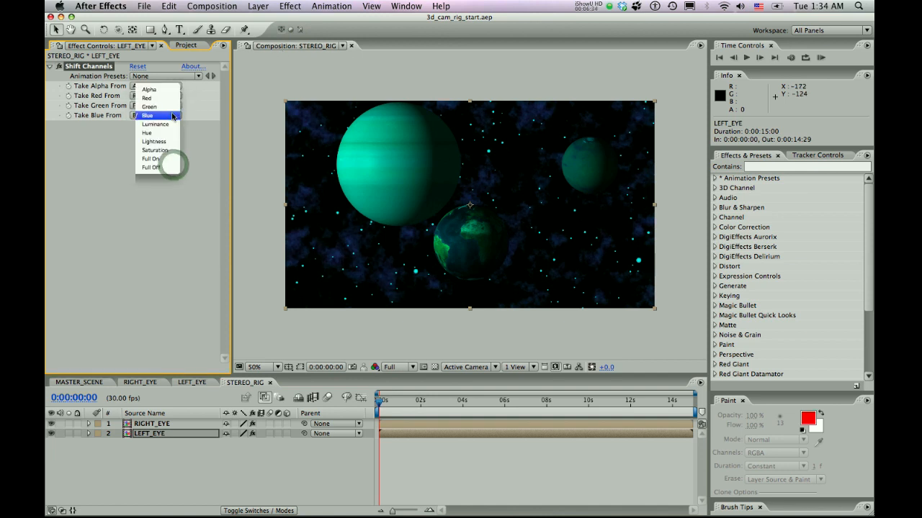
pyautogui.click(173, 167)
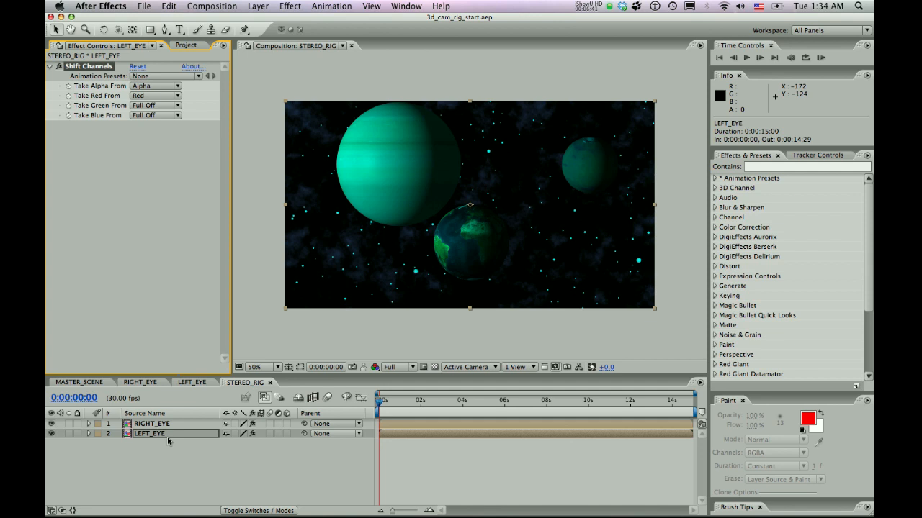
# Step: Show the layer blending modes and set the RIGHT_EYE layer's mode to Add
pyautogui.click(276, 510)
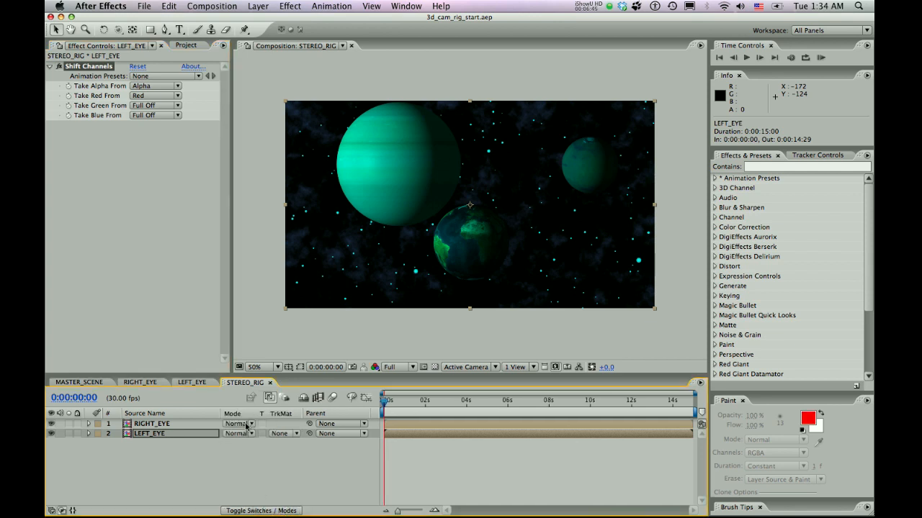
pyautogui.click(196, 424)
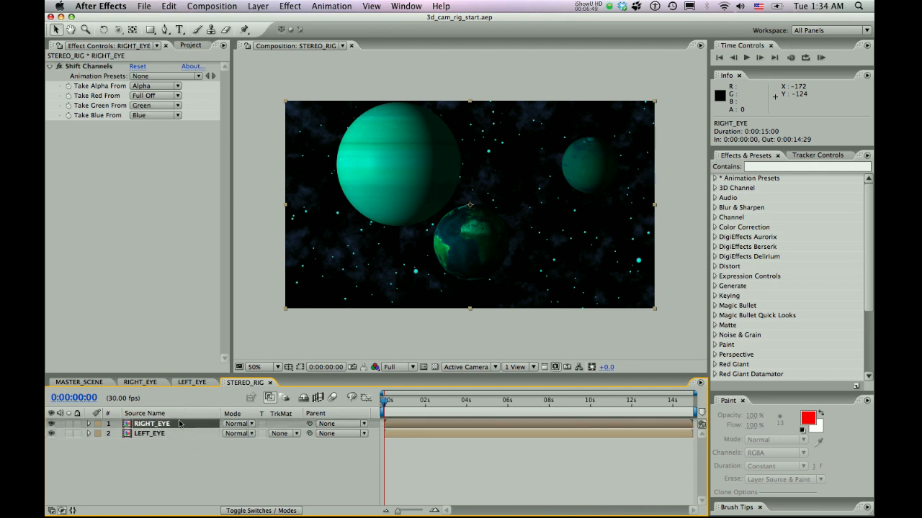
pyautogui.click(251, 425)
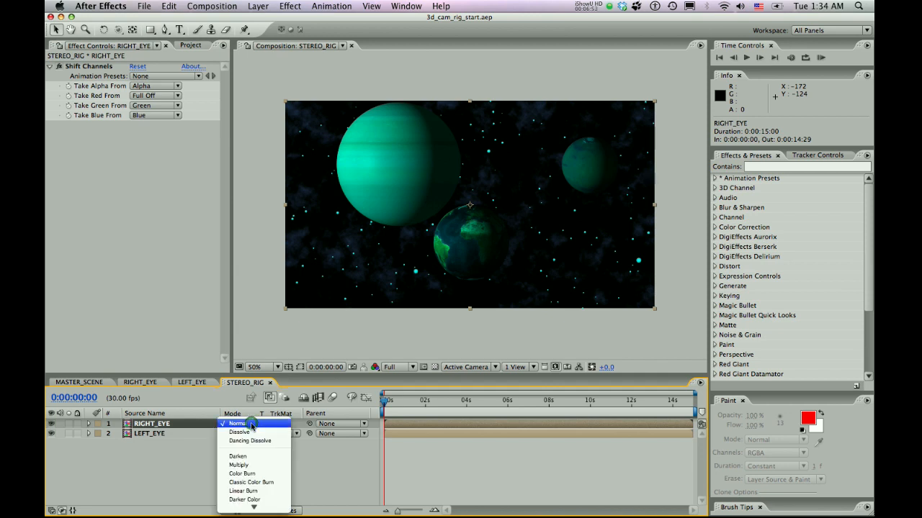
pyautogui.press('Up')
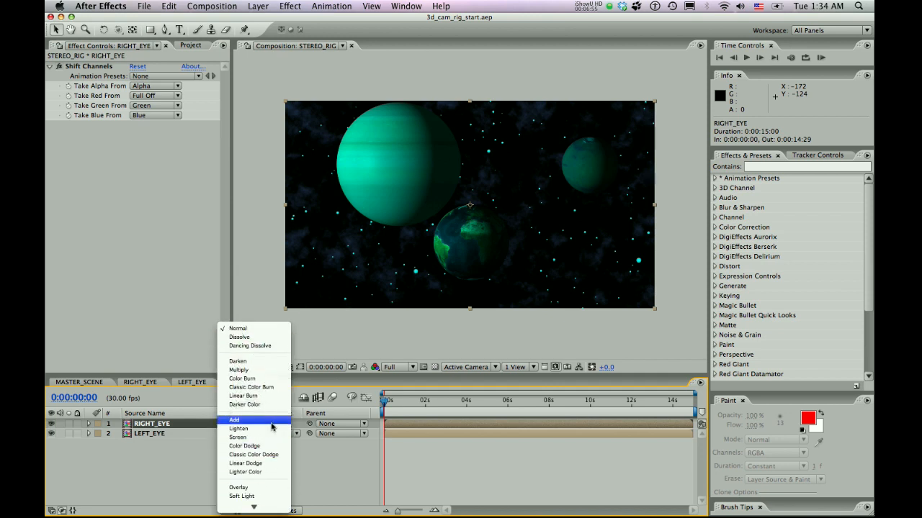
pyautogui.click(267, 421)
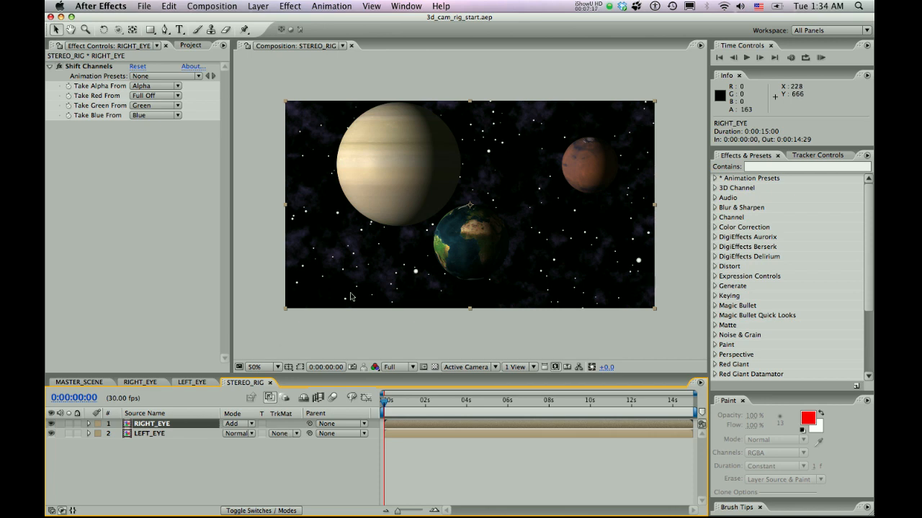
# Step: Try shifting the RIGHT_EYE layer about 16 px to the left in the composition, and undo the move
pyautogui.moveTo(510, 196)
pyautogui.mouseDown()
pyautogui.moveTo(458, 196)
pyautogui.moveTo(551, 196)
pyautogui.moveTo(475, 196)
pyautogui.moveTo(547, 196)
pyautogui.moveTo(495, 194)
pyautogui.moveTo(510, 197)
pyautogui.mouseUp()
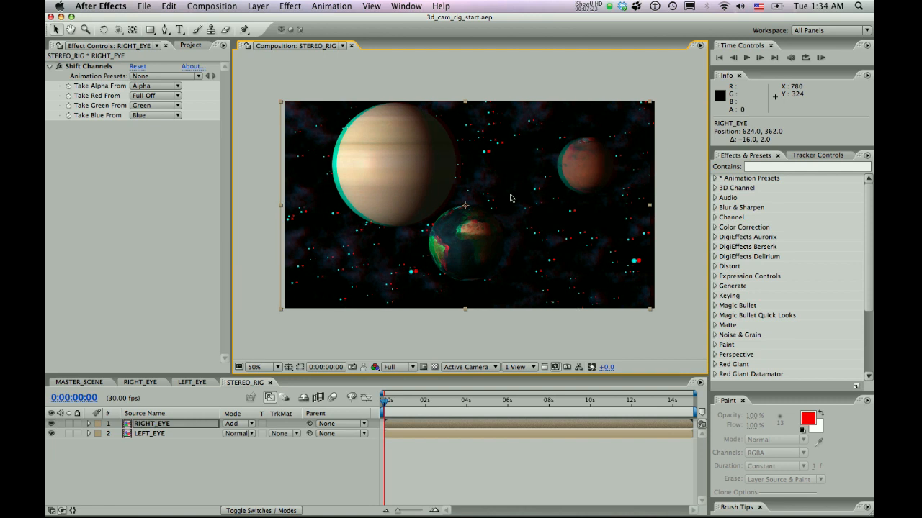
pyautogui.press('super+z')
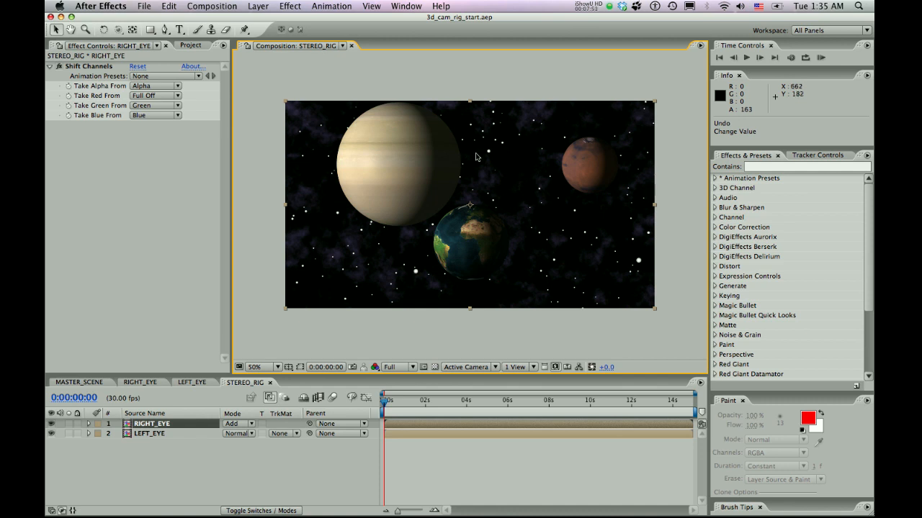
# Step: Add a new adjustment layer above the two eye layers in STEREO_RIG
pyautogui.click(333, 5)
pyautogui.moveTo(260, 6)
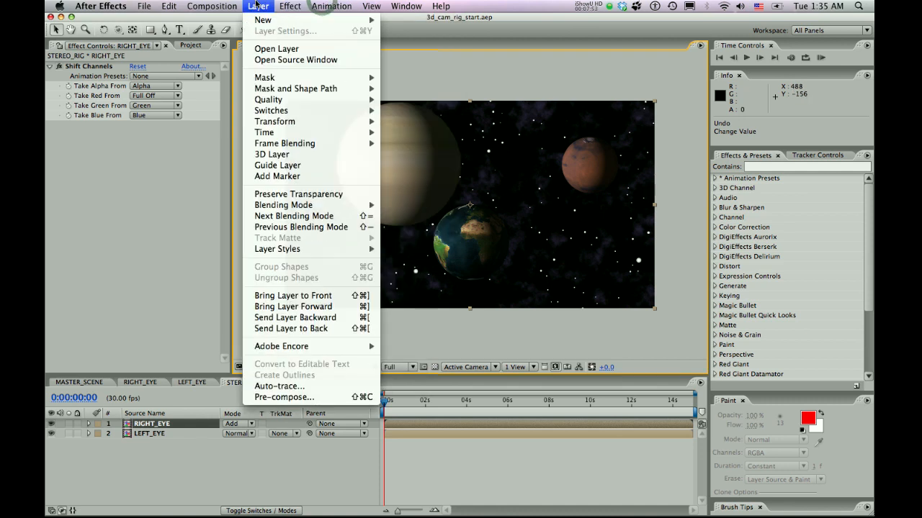
pyautogui.moveTo(288, 19)
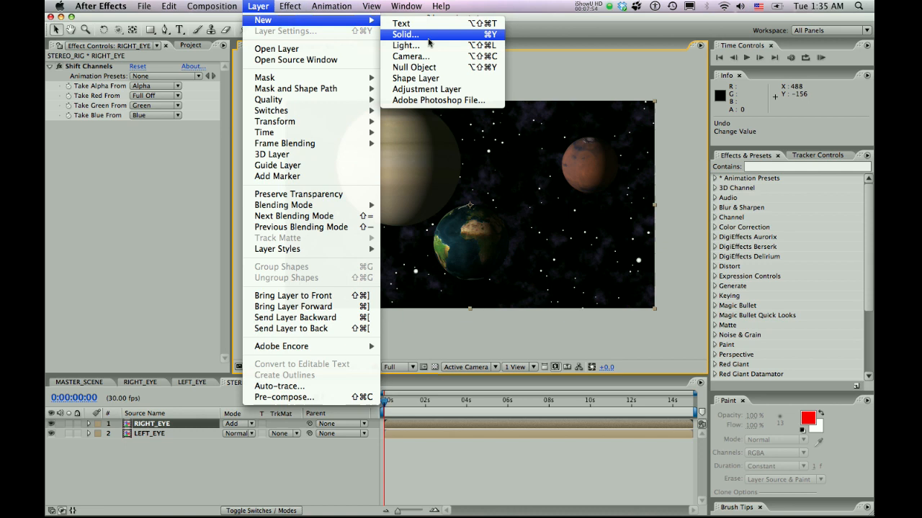
pyautogui.click(434, 89)
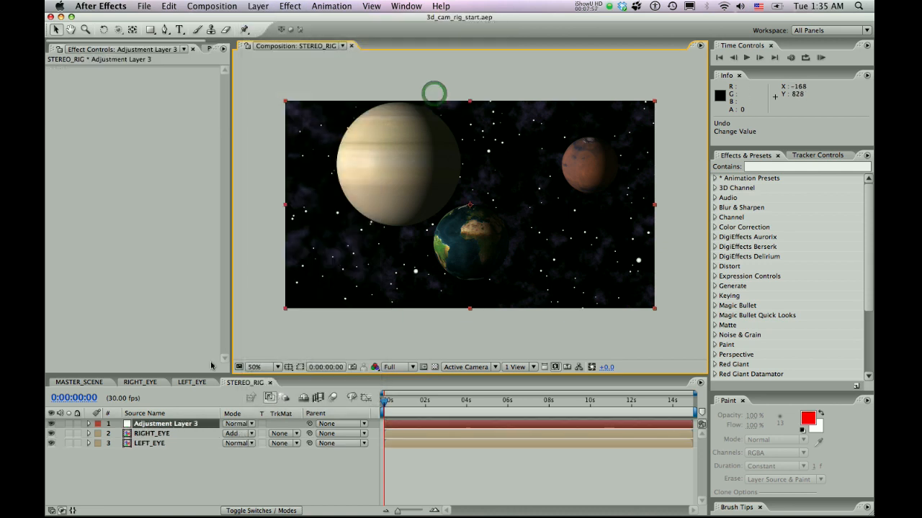
# Step: Rename the new adjustment layer in STEREO_RIG to Controls and close its separate layer view
pyautogui.doubleClick(172, 425)
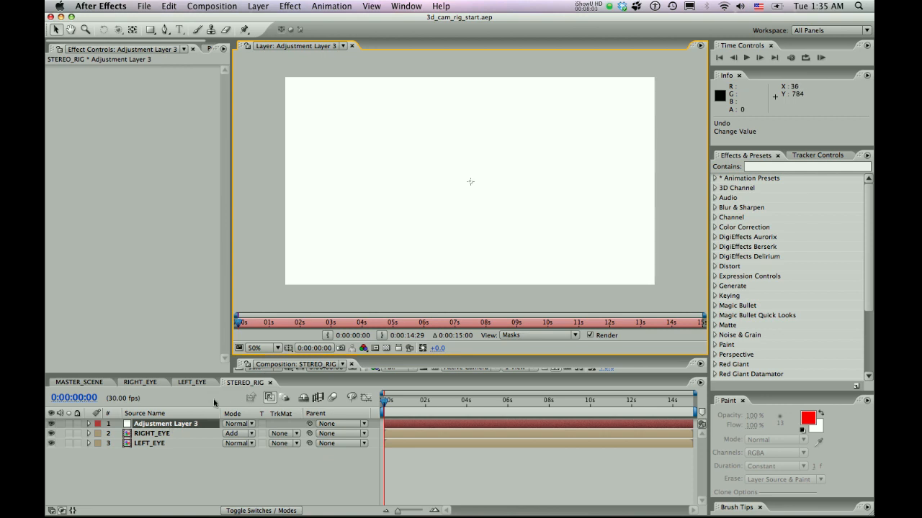
pyautogui.click(173, 425)
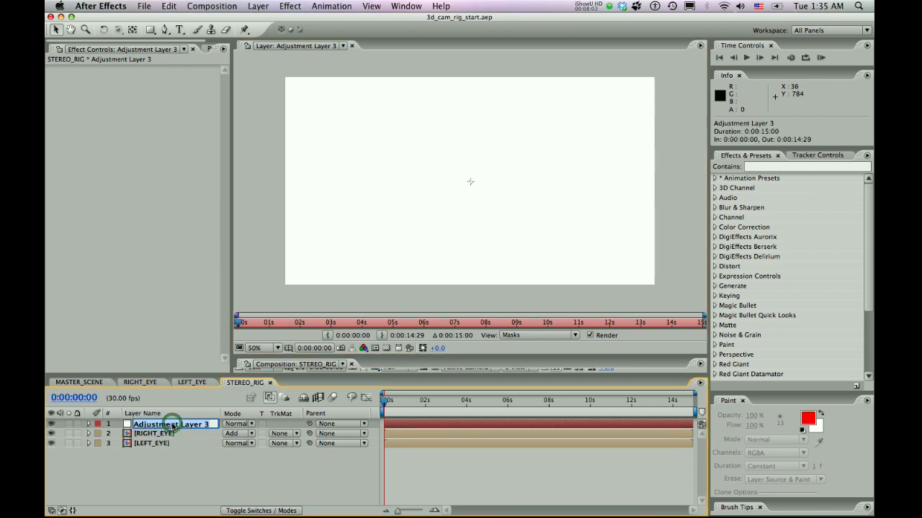
pyautogui.write('Cont')
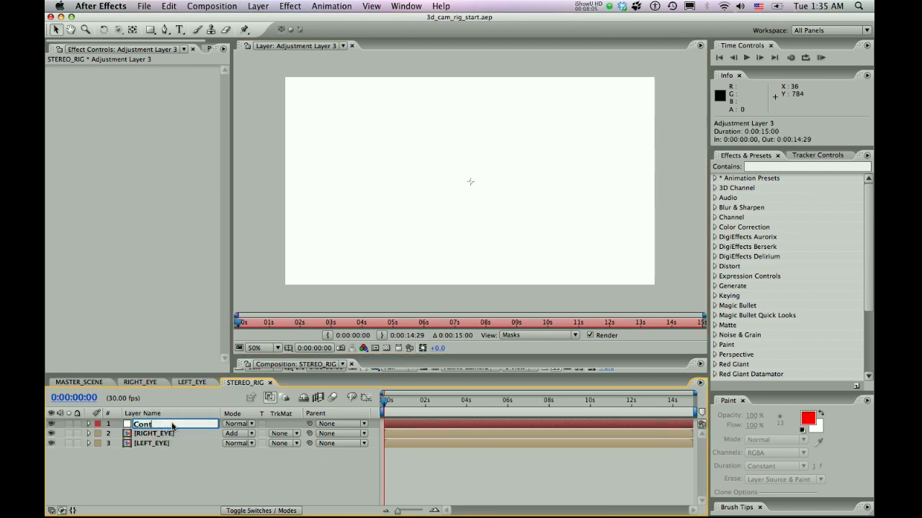
pyautogui.write('rols')
pyautogui.press('Return')
pyautogui.click(189, 426)
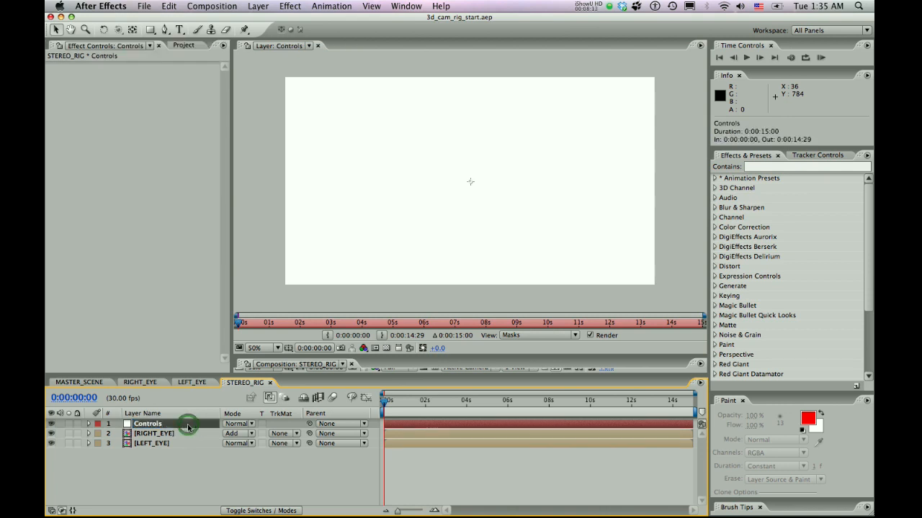
pyautogui.click(190, 450)
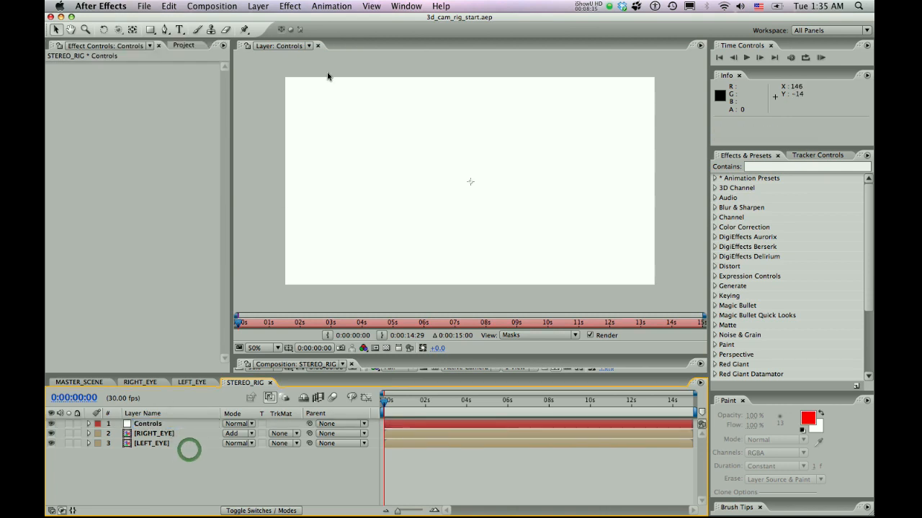
pyautogui.click(319, 47)
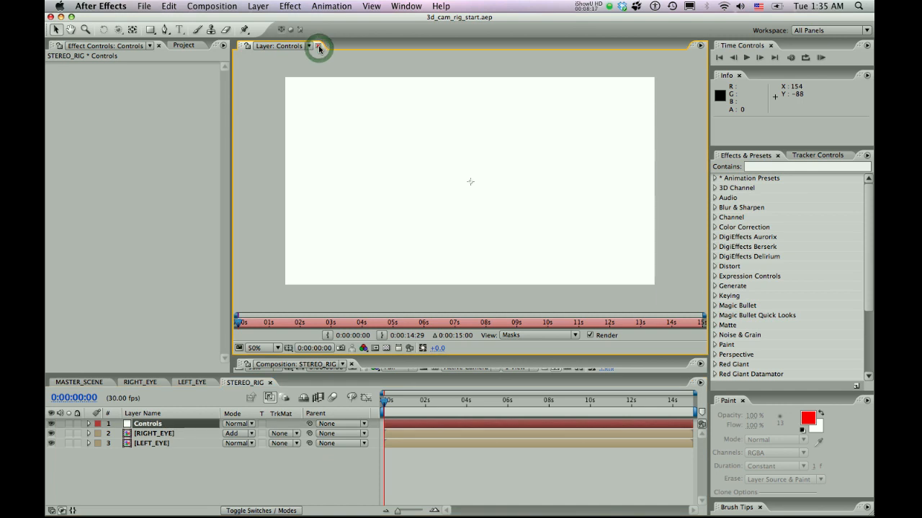
pyautogui.click(318, 47)
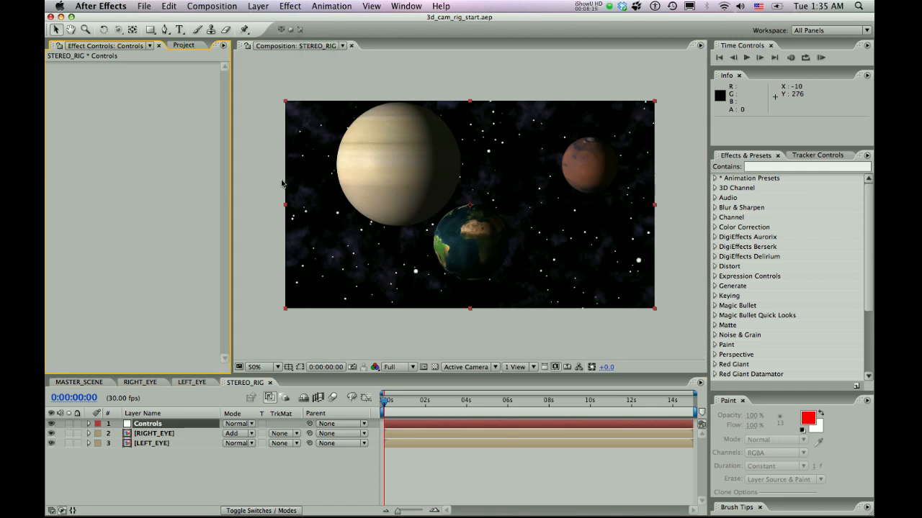
# Step: Add a Slider Control expression control to the Controls layer
pyautogui.click(187, 48)
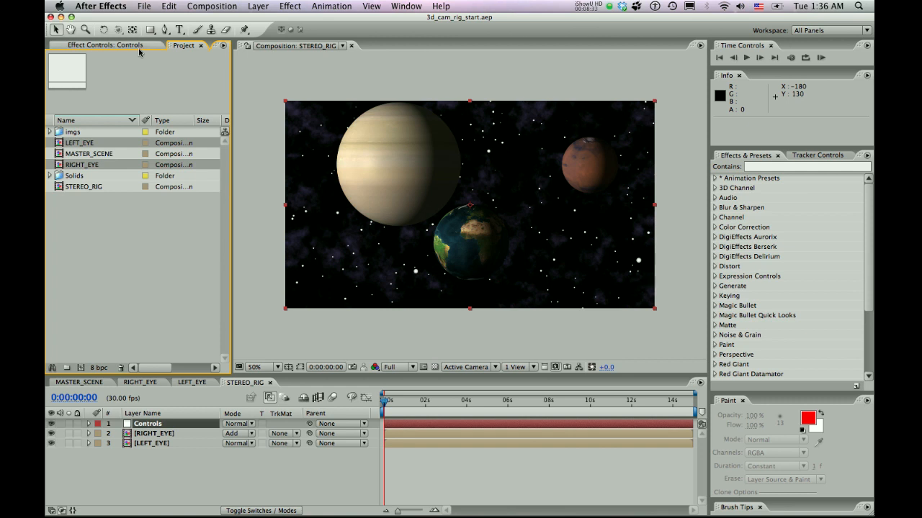
pyautogui.click(156, 423)
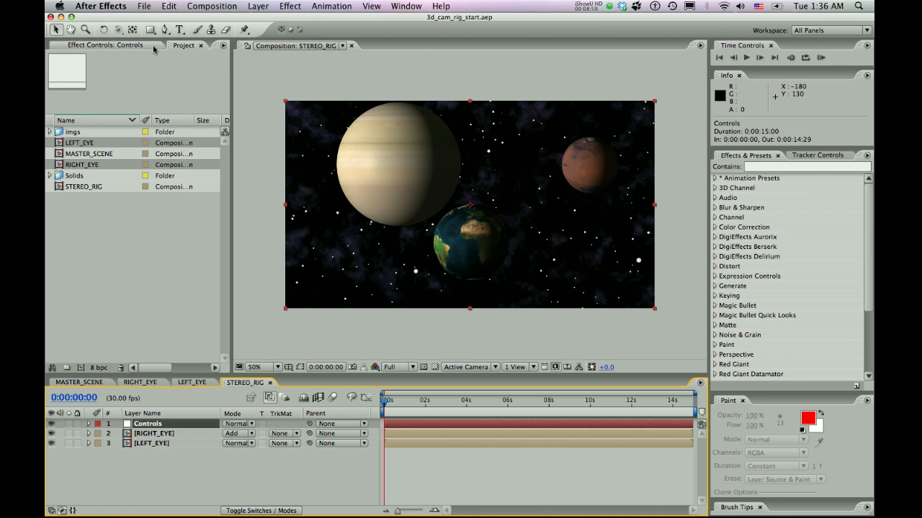
pyautogui.click(153, 47)
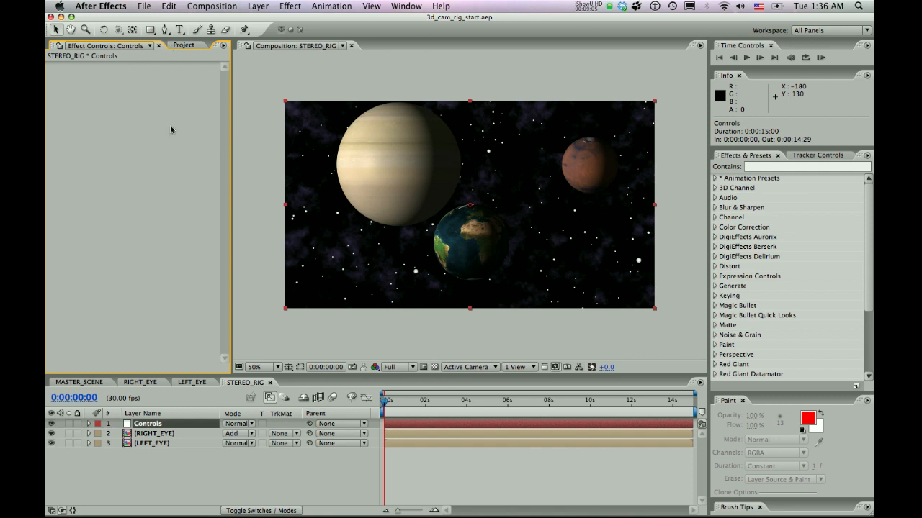
pyautogui.click(160, 428)
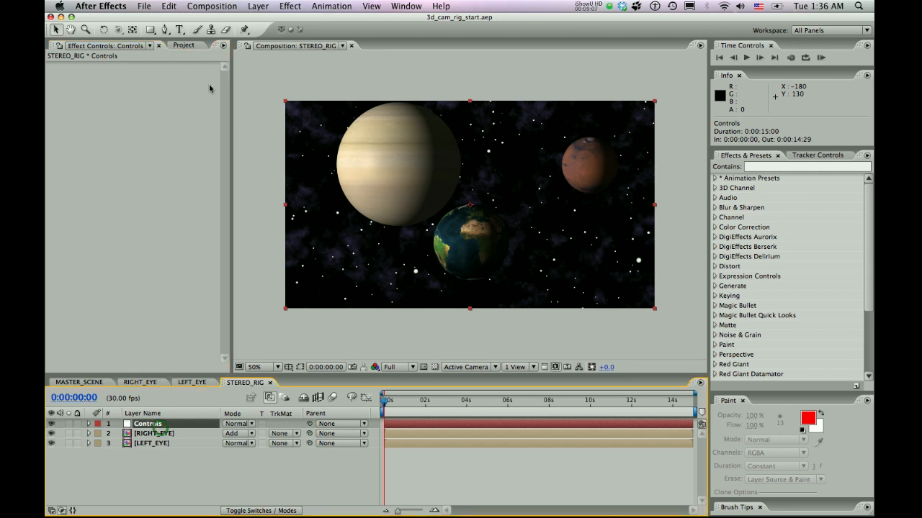
pyautogui.click(289, 6)
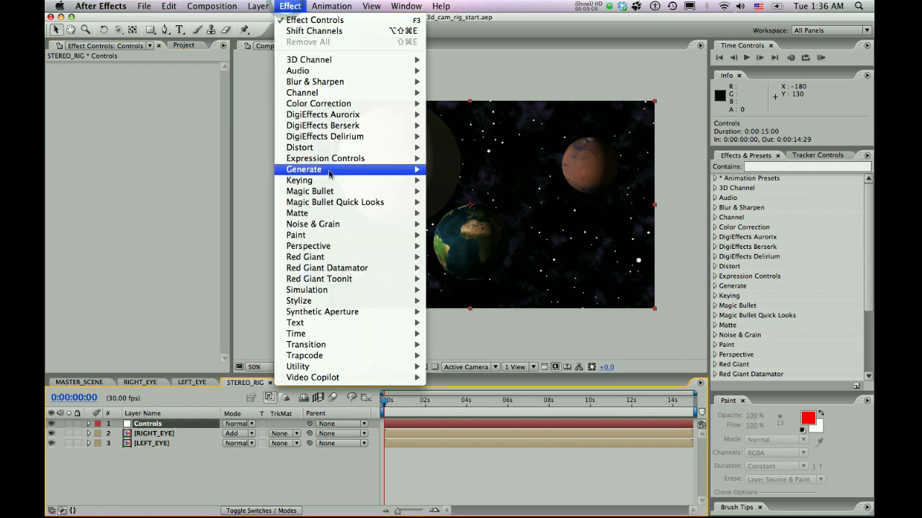
pyautogui.moveTo(338, 160)
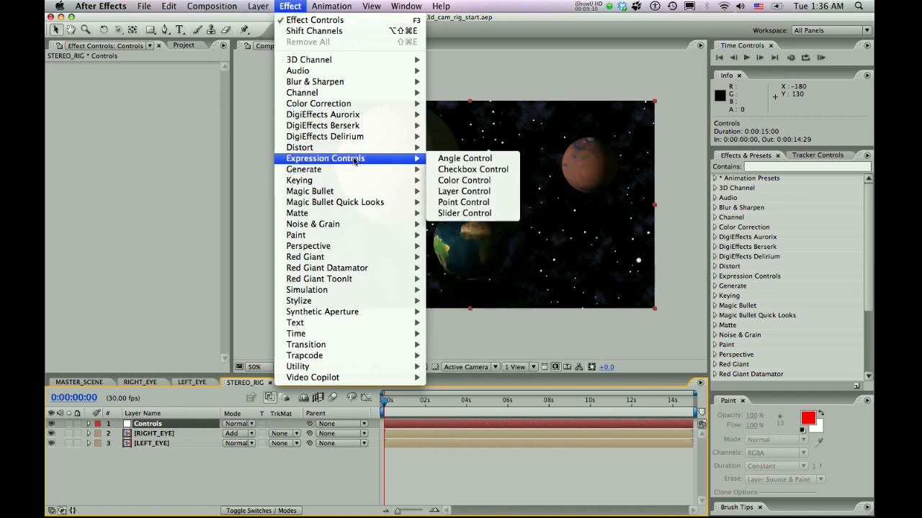
pyautogui.click(491, 213)
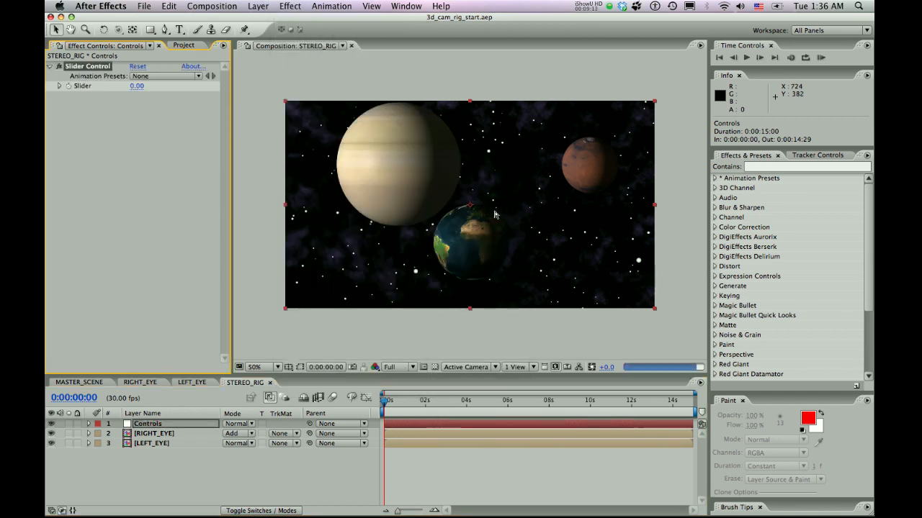
# Step: Rename the Slider Control effect on the Controls layer to Convergence
pyautogui.click(99, 68)
pyautogui.press('Return')
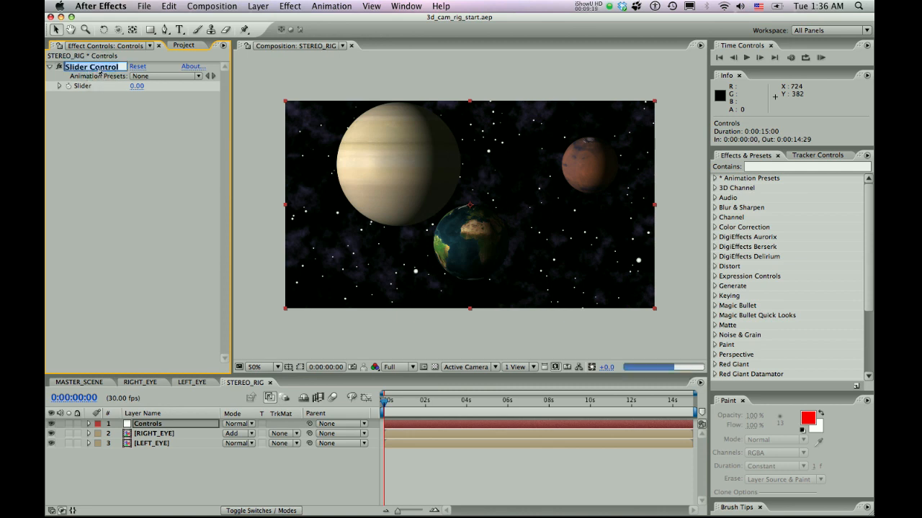
pyautogui.write('Con')
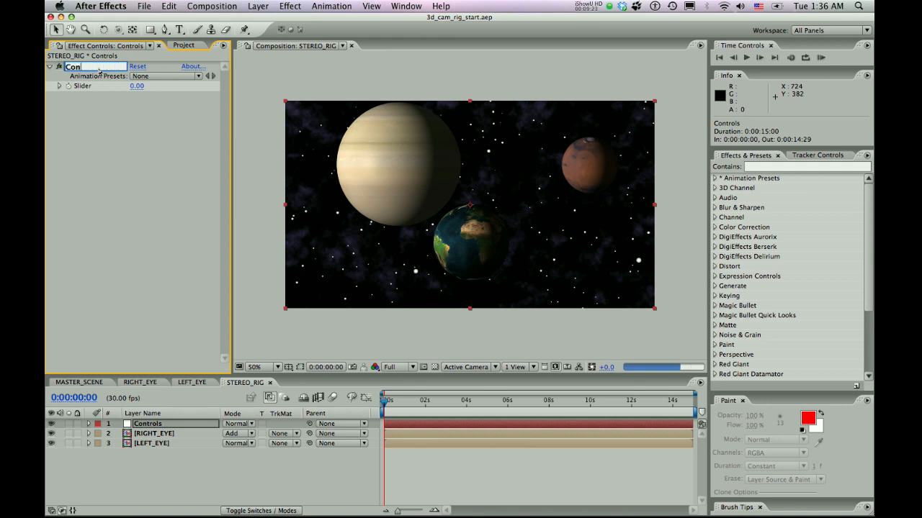
pyautogui.write('vergence')
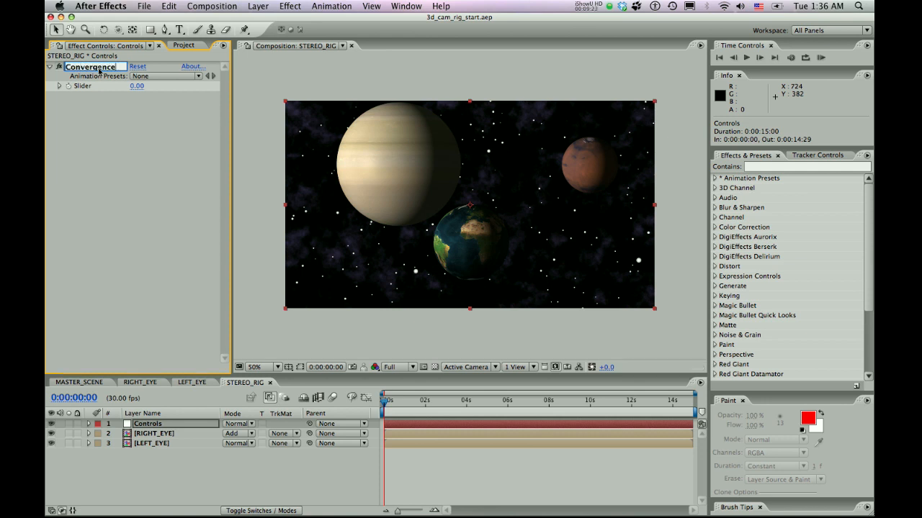
pyautogui.press('Return')
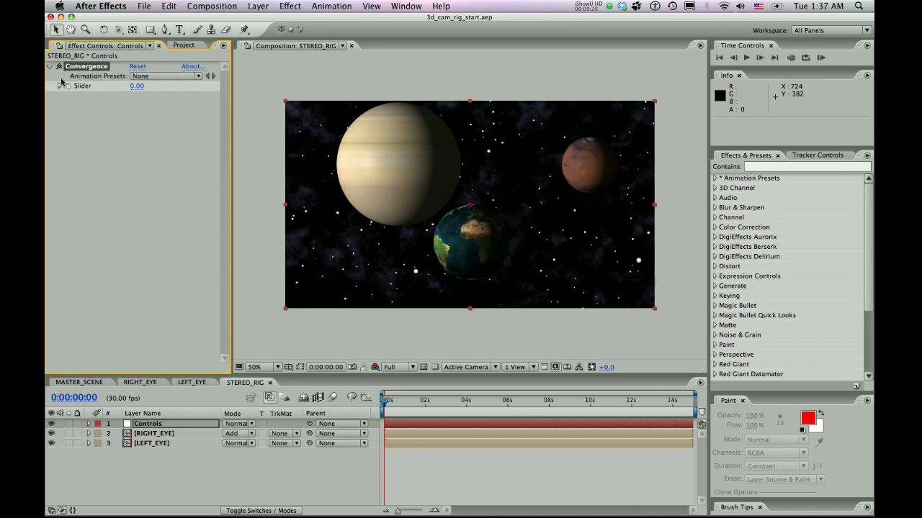
# Step: Reveal the Position property of the LEFT_EYE layer in the STEREO_RIG composition
pyautogui.click(193, 387)
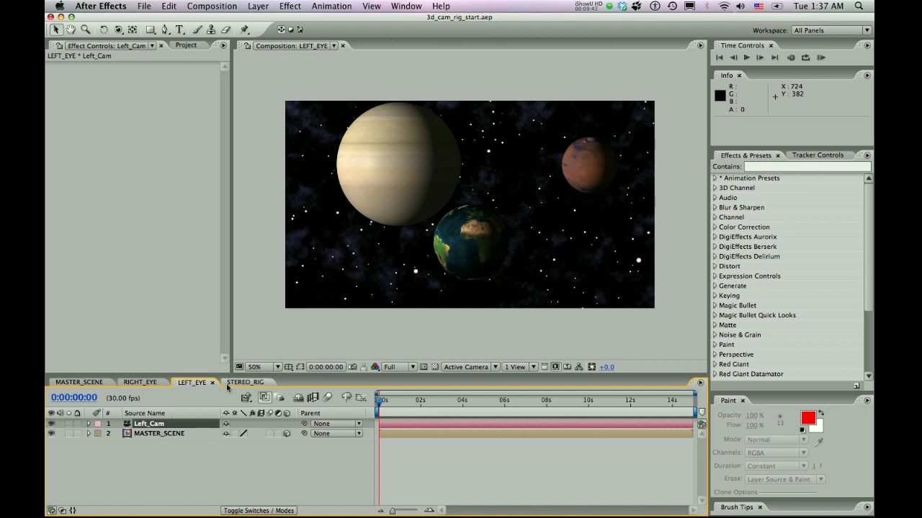
pyautogui.click(245, 382)
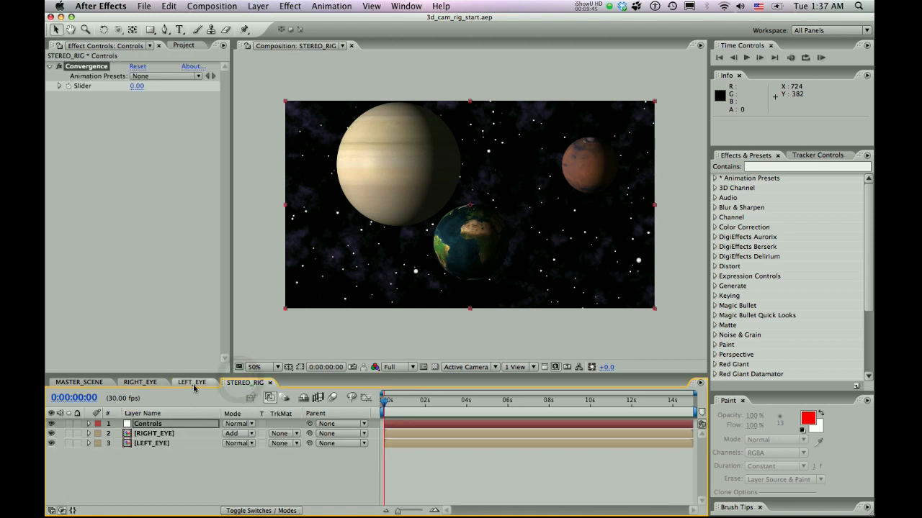
pyautogui.click(152, 444)
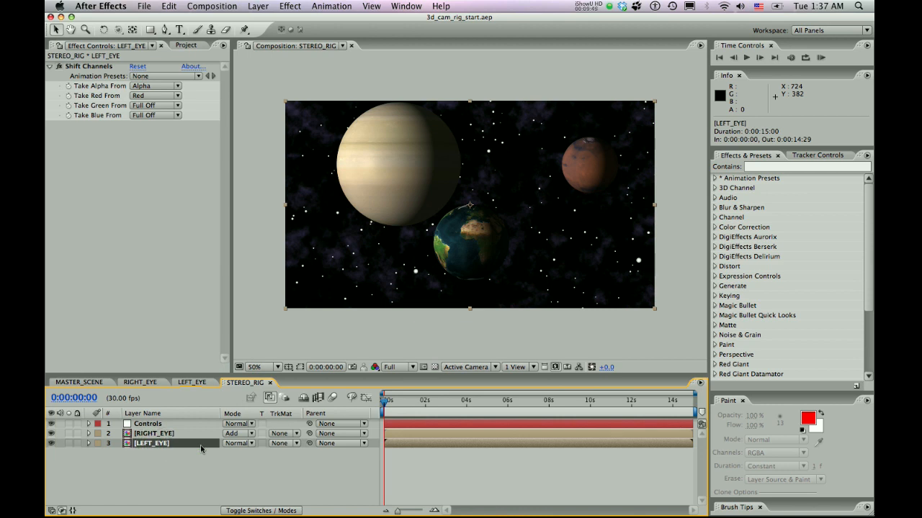
pyautogui.press('p')
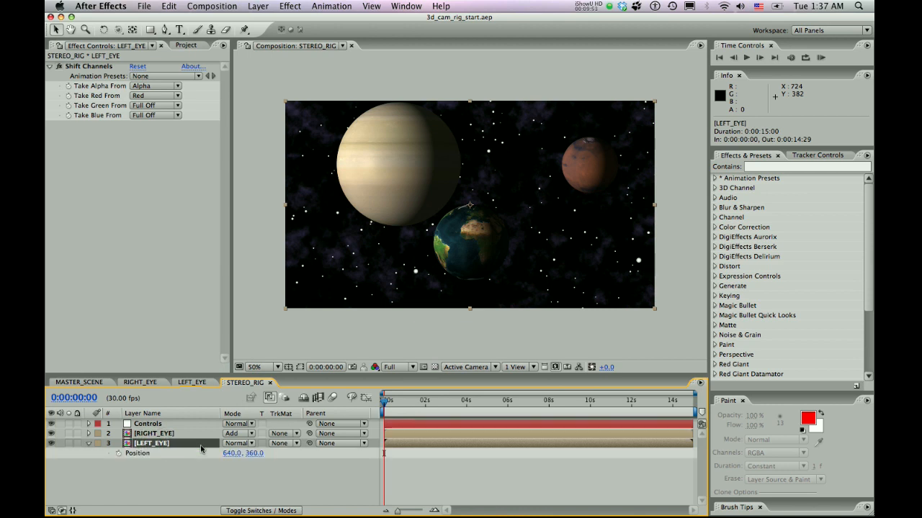